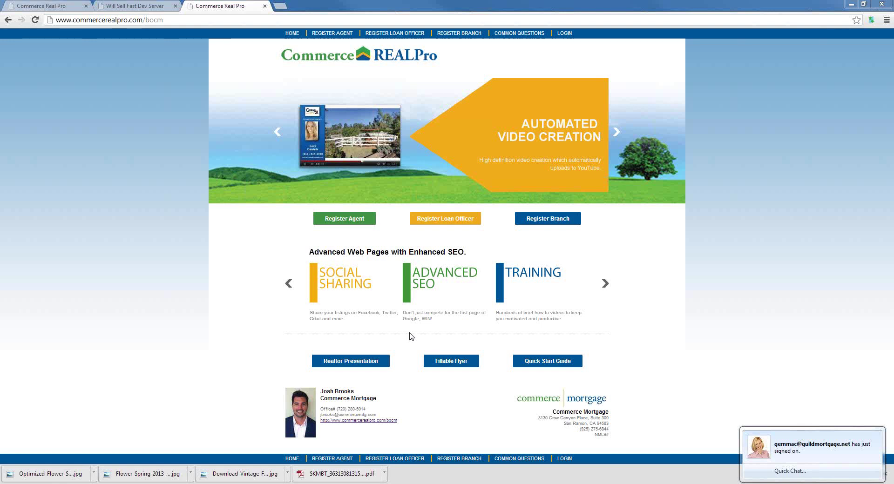
Switch to the first Commerce Real Pro browser tab to return to the account dashboard.
left_click(47, 6)
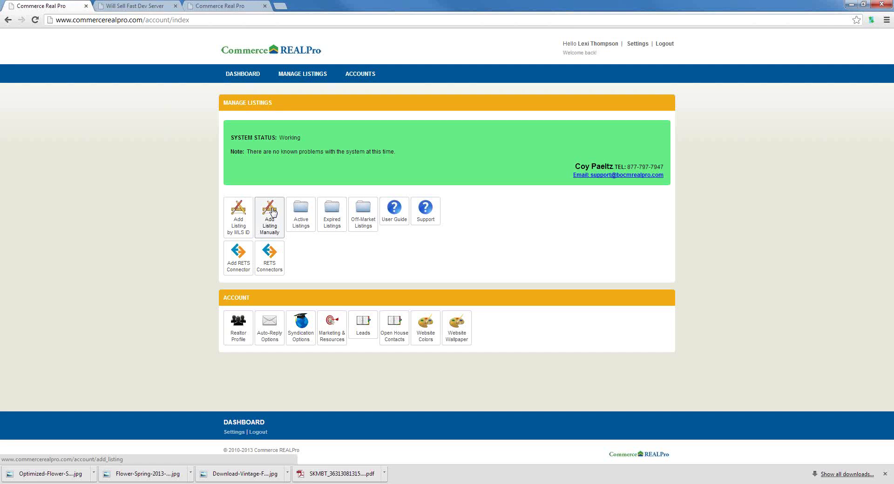
Open the Add Listing Manually form from Manage Listings.
left_click(273, 212)
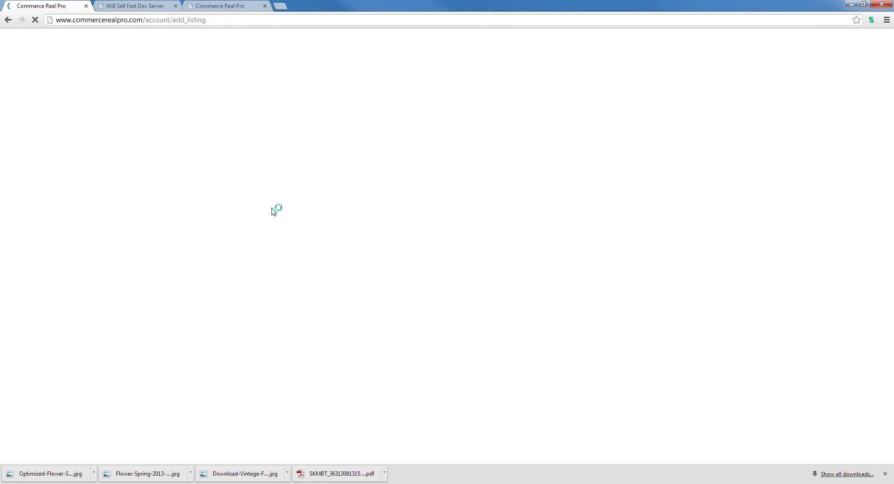
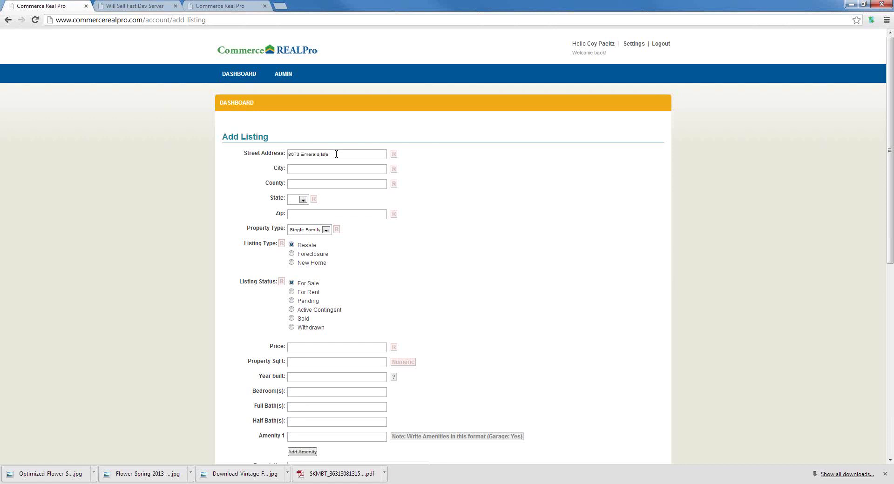
key("Tab")
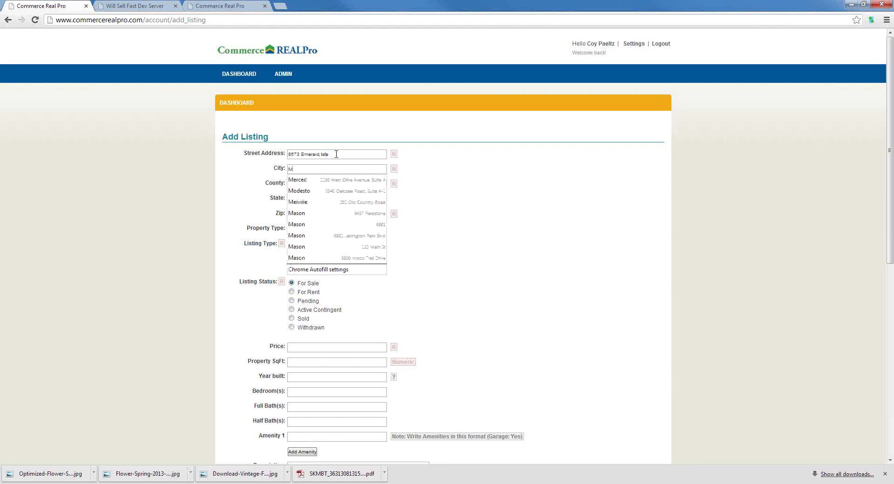
key("Tab")
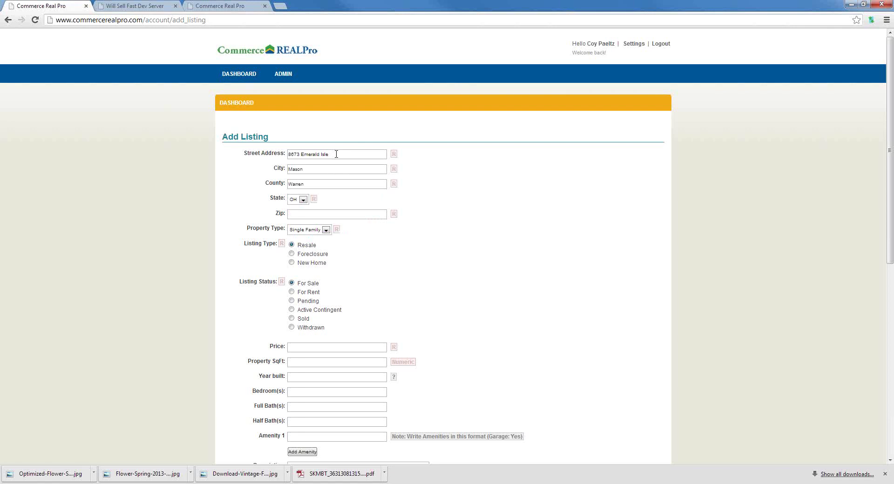
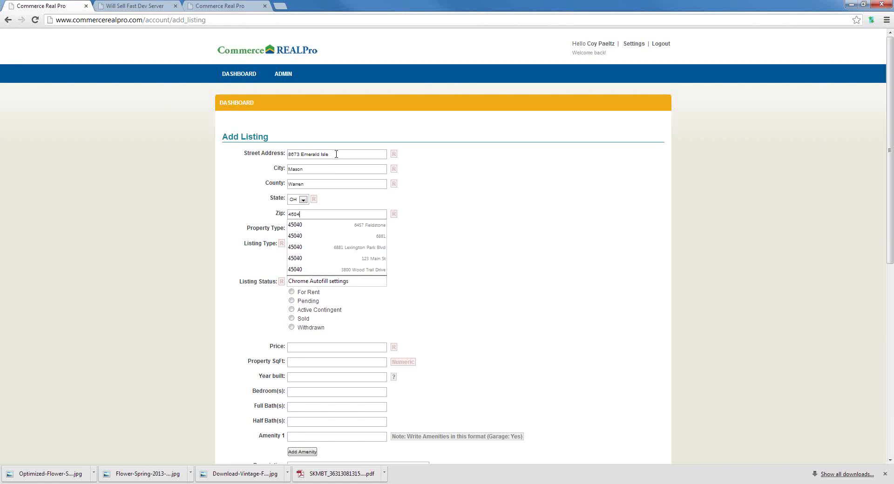
left_click(308, 349)
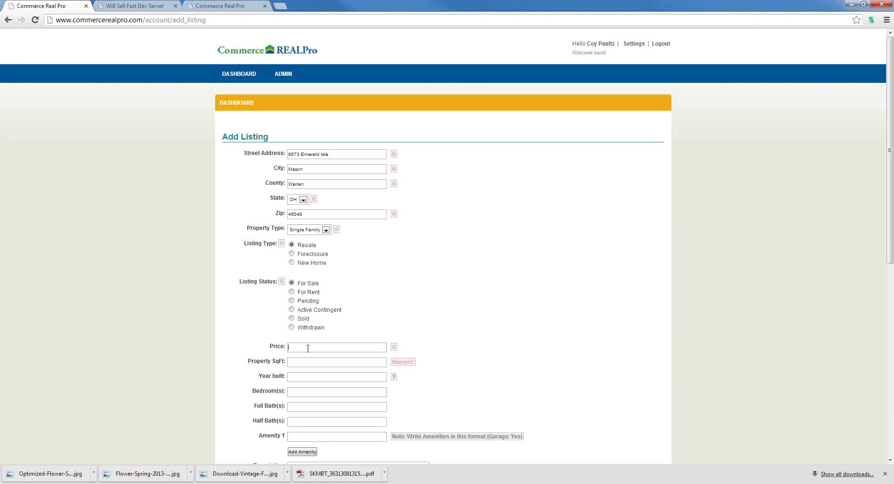
Enter price 2300000, 7000 sq ft, built 2005, 5 bedrooms, 4 full and 2 half baths.
type("2300000")
key("Tab")
type("7000")
key("Tab")
type("2005")
key("Tab")
type("5")
type("2")
key("Tab")
scroll(336, 357, "down", 1)
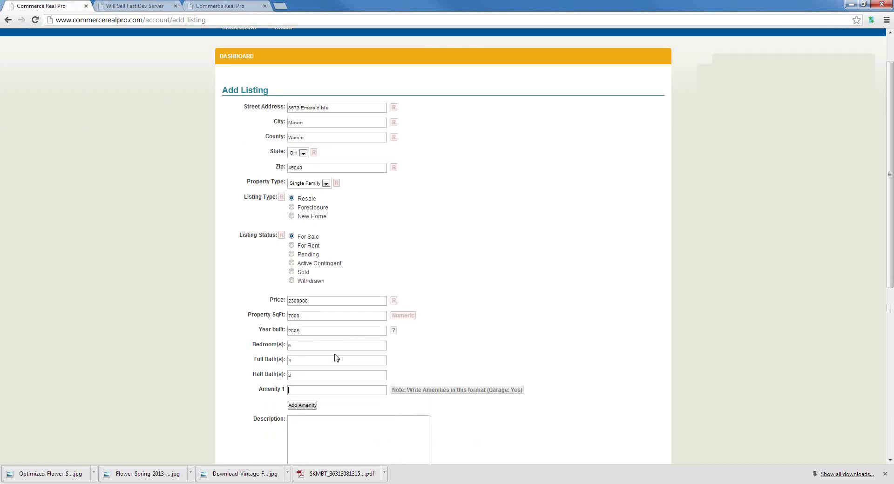
Scroll down the Add Listing form toward the Description area, then back up slightly.
scroll(320, 298, "down", 2)
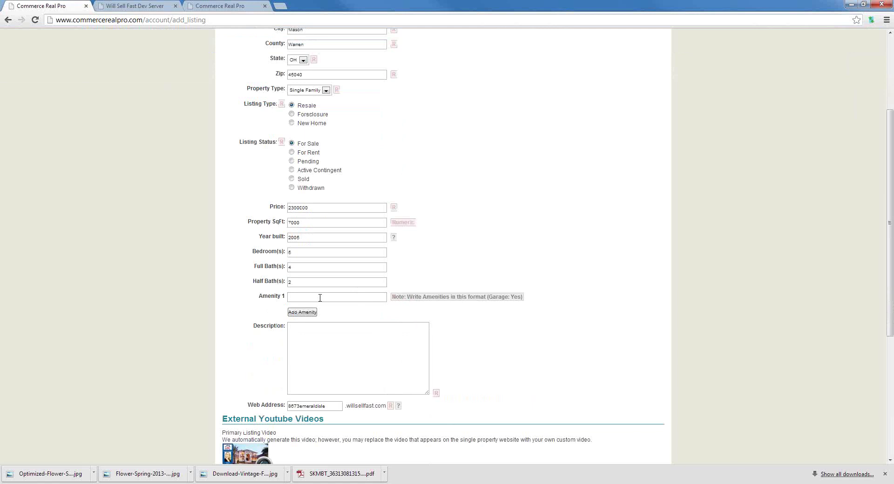
scroll(320, 299, "down", 4)
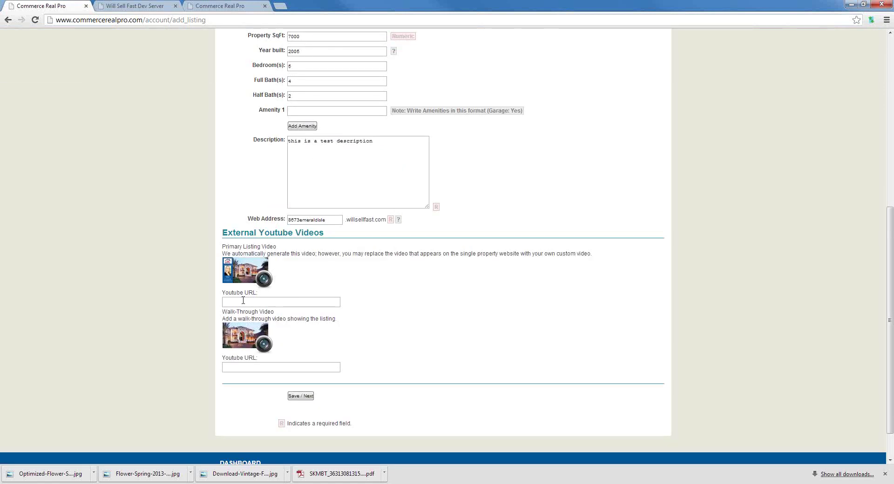
scroll(359, 345, "up", 4)
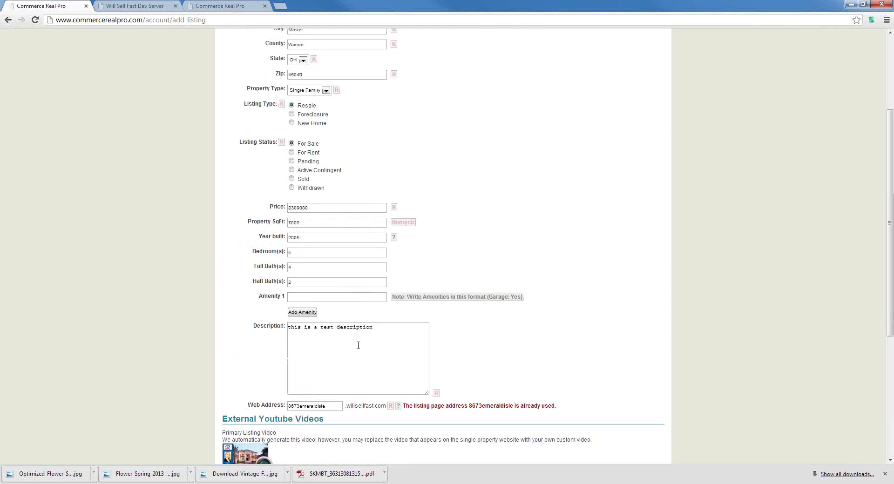
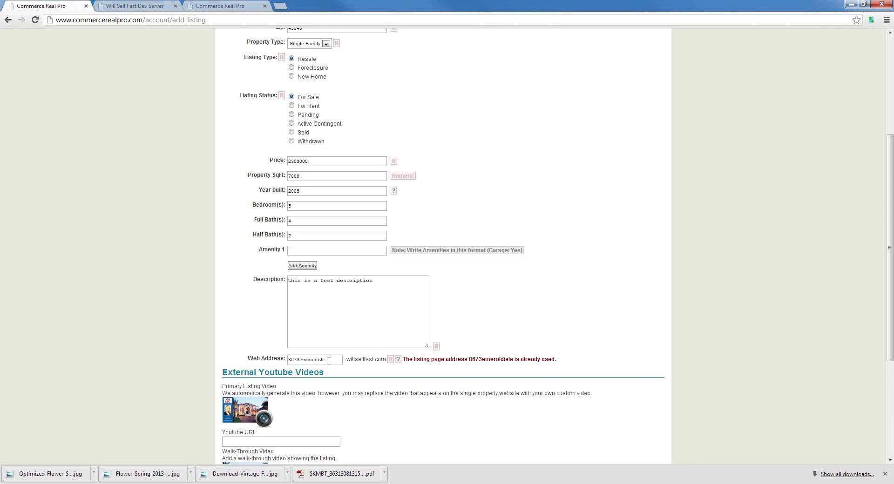
Submit the new listing form so the listing opens for editing and photo upload.
key("Return")
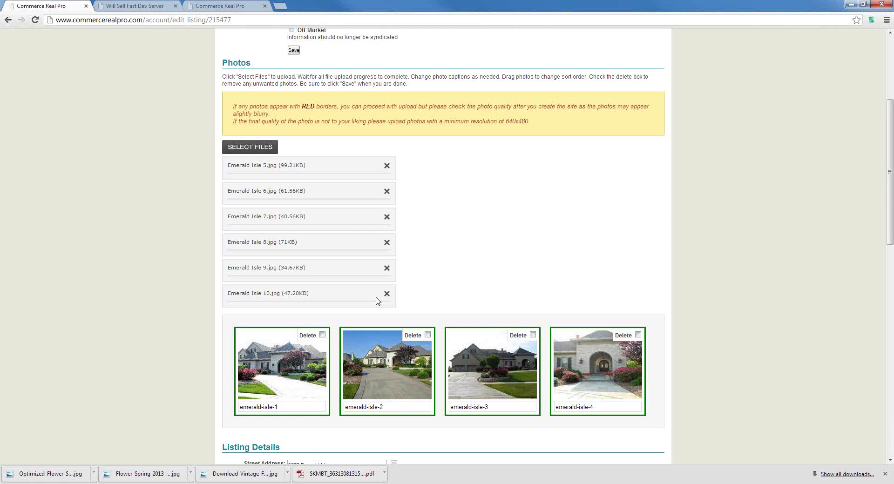
Save the listing with its ten reordered Emerald Isle photos.
scroll(475, 187, "down", 1)
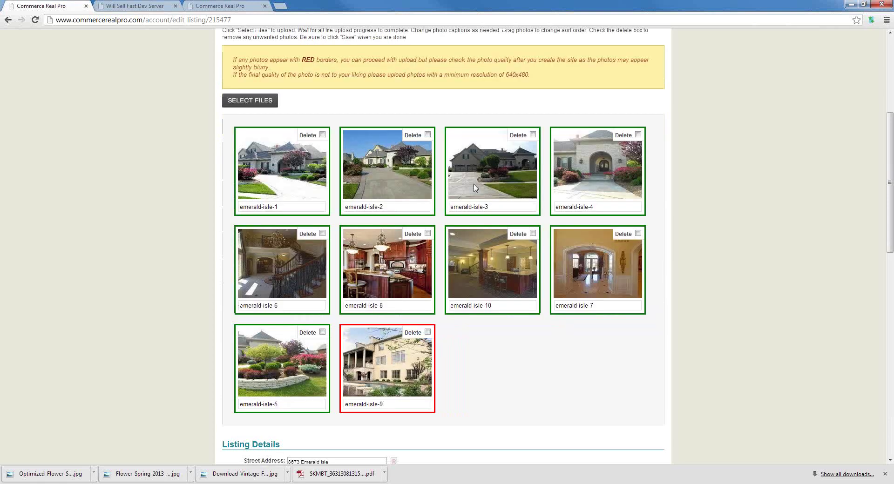
scroll(428, 289, "down", 1)
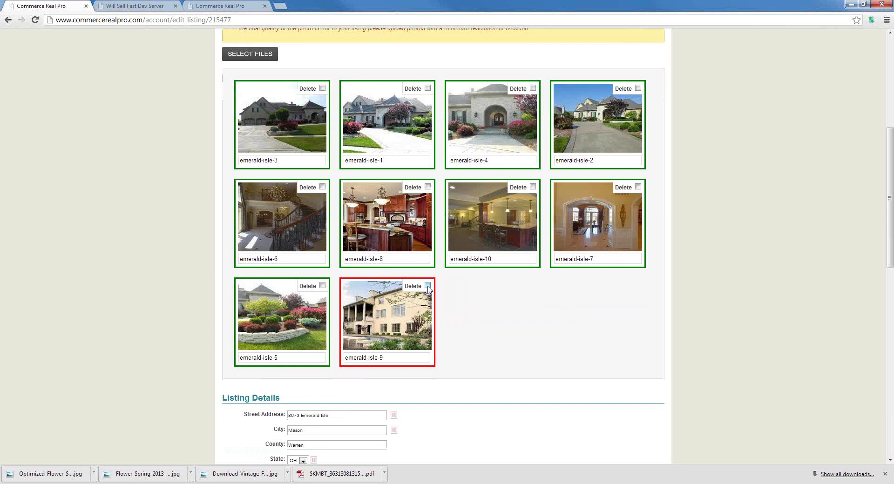
scroll(428, 289, "up", 6)
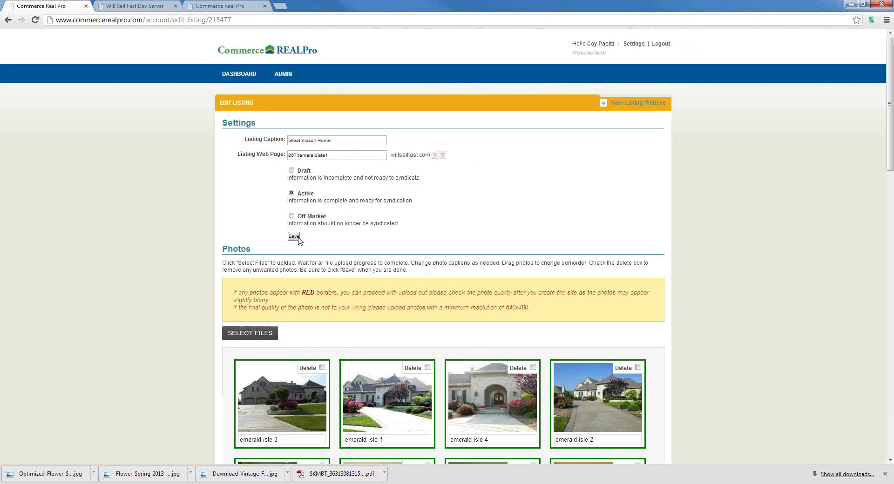
left_click(294, 236)
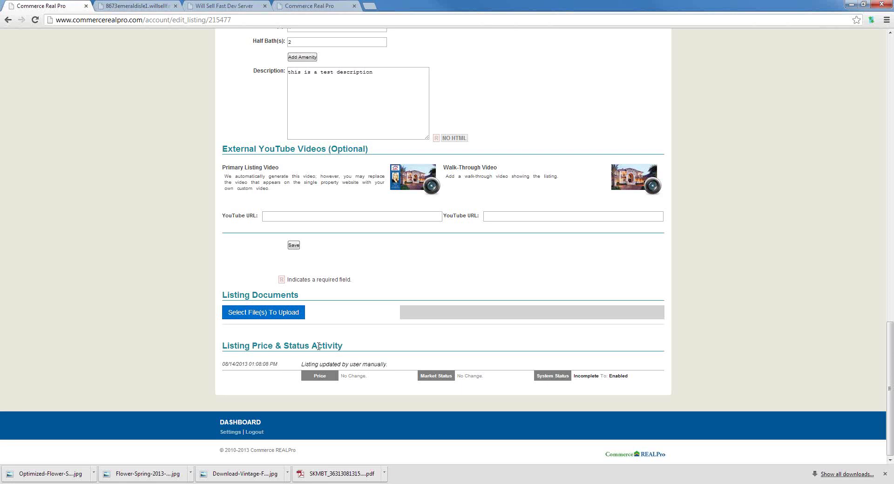
scroll(318, 347, "up", 15)
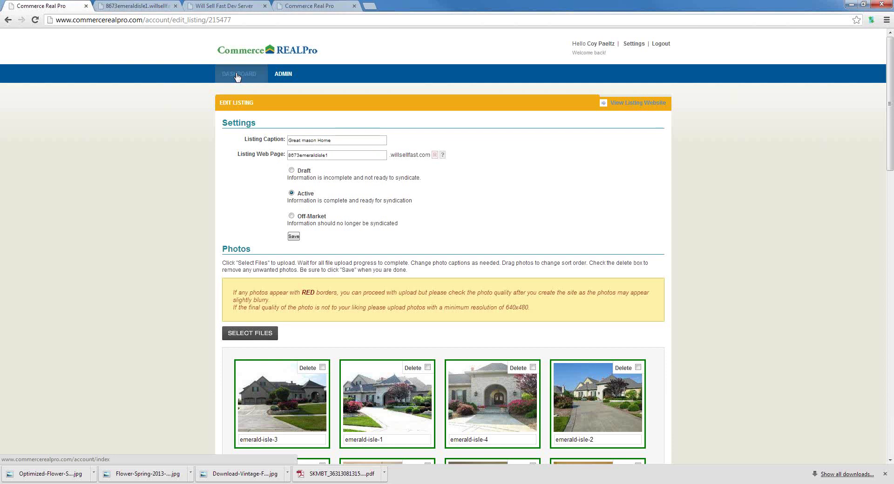
Sign in to the realtor account from the dashboard and view its Active Listings.
left_click(237, 74)
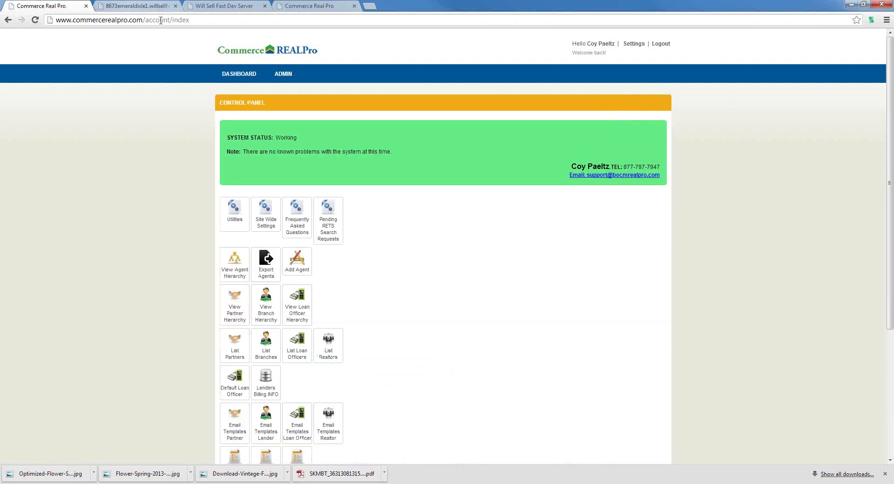
mouse_move(285, 77)
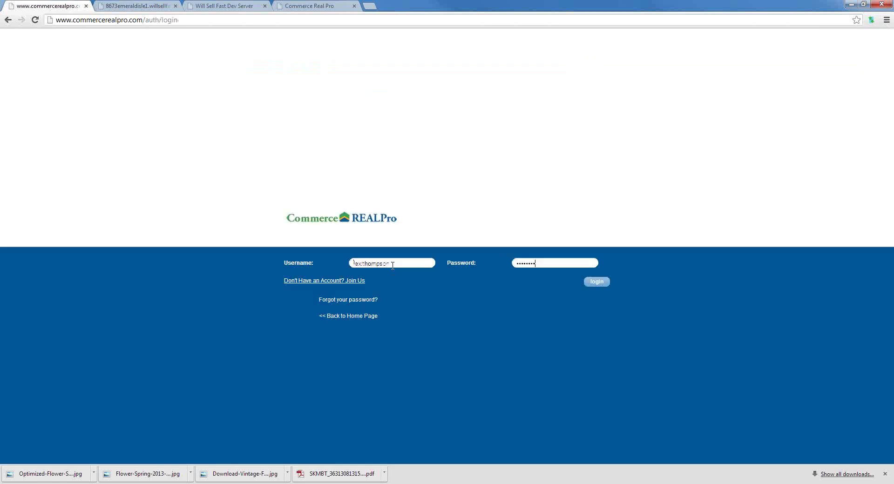
key("Return")
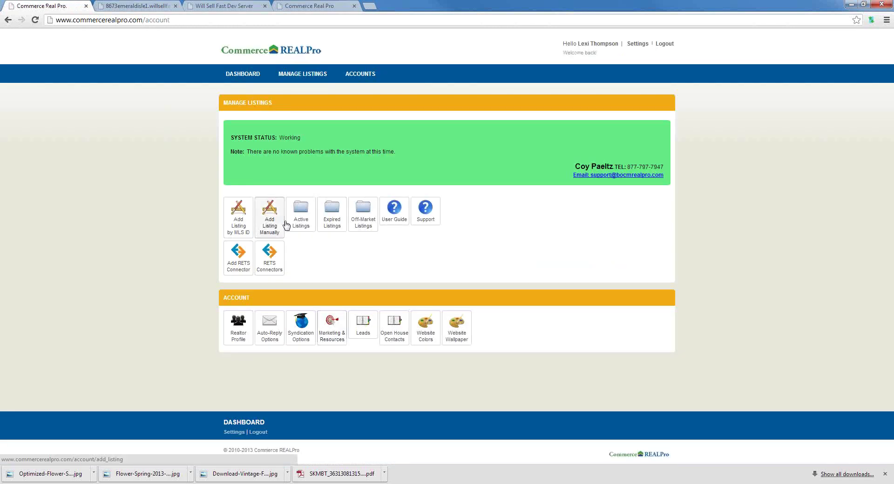
left_click(301, 222)
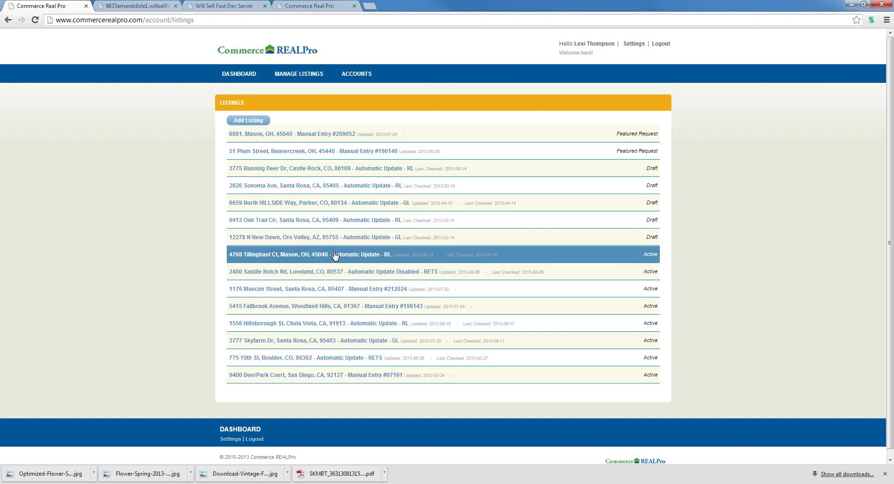
left_click(335, 256)
left_click(539, 276)
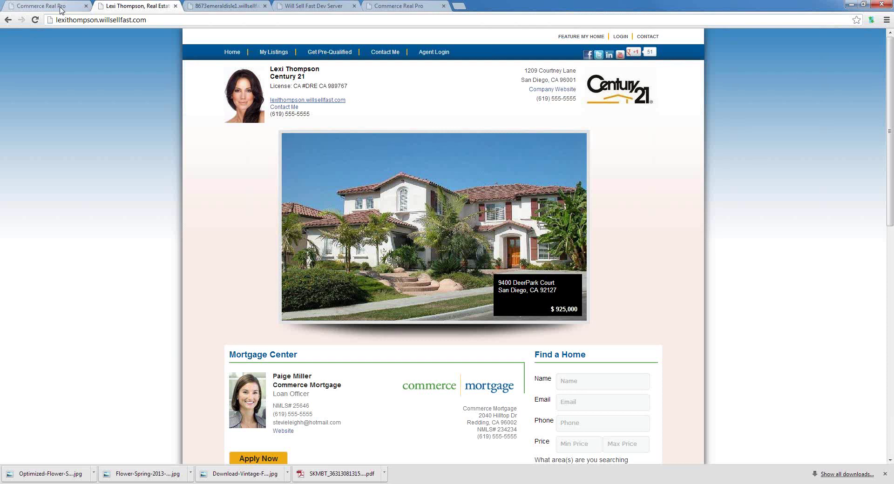
key("ctrl+w")
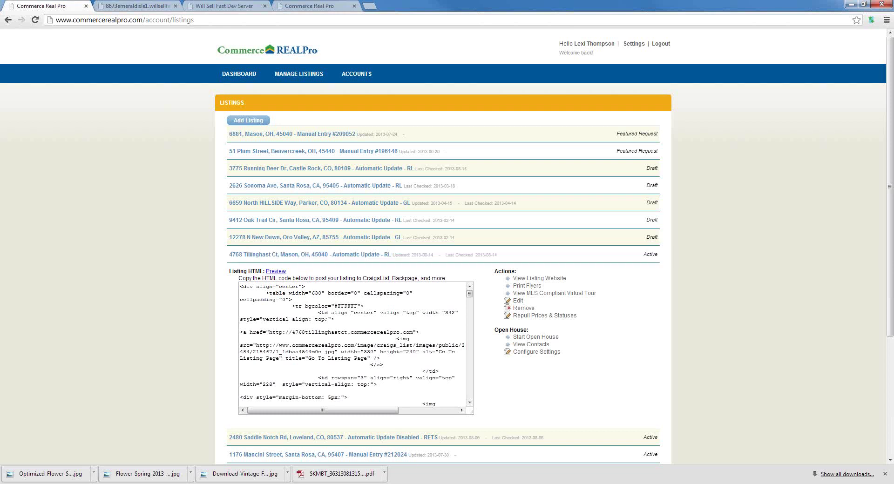
left_click(412, 459)
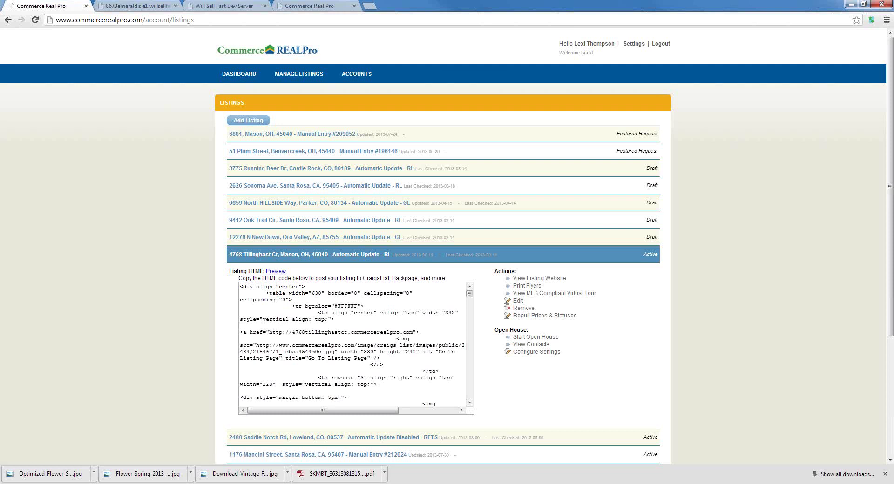
left_click(278, 300)
right_click(278, 300)
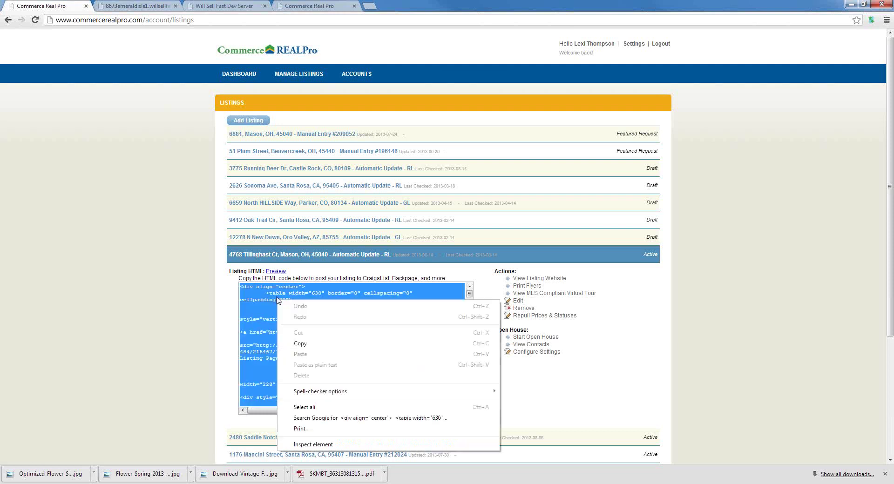
left_click(299, 343)
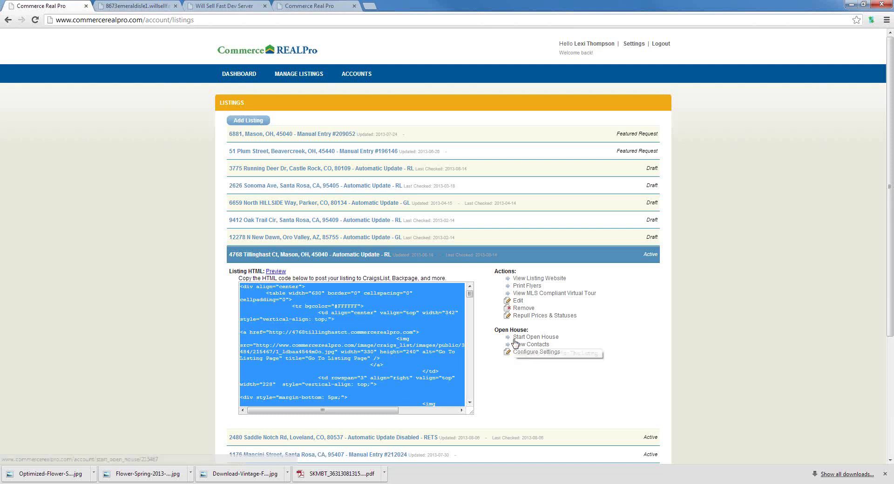
left_click(276, 273)
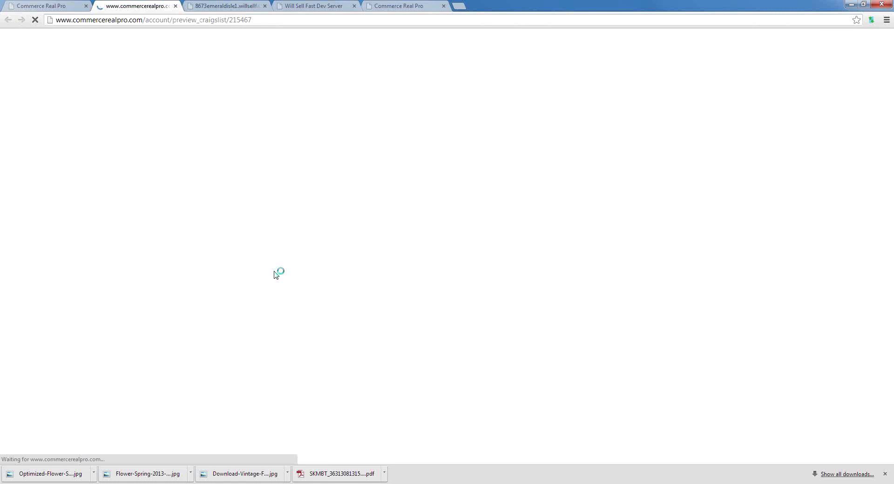
left_click_drag(405, 160, 346, 170)
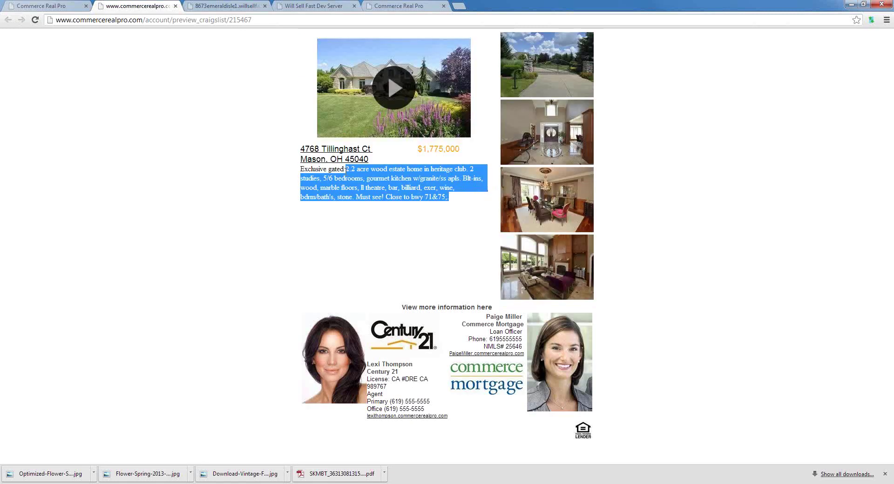
left_click(396, 96)
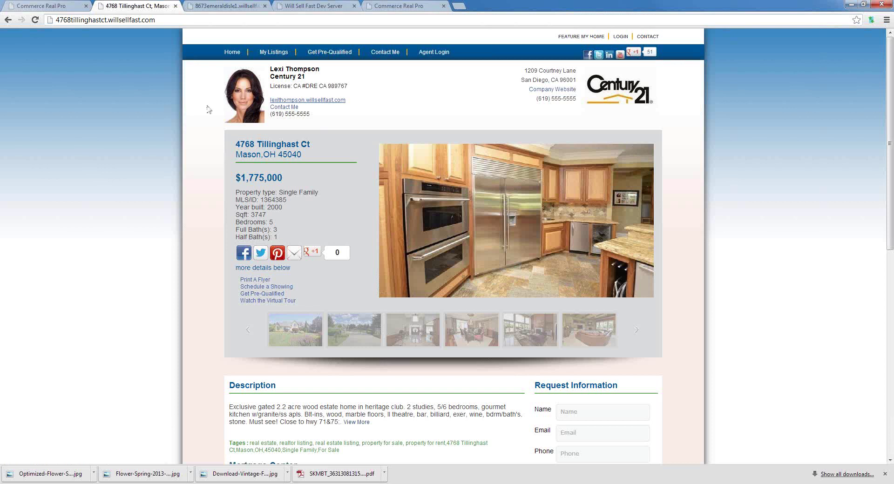
Go to the Will Sell Fast home site and open its Feature My Home page.
left_click(232, 52)
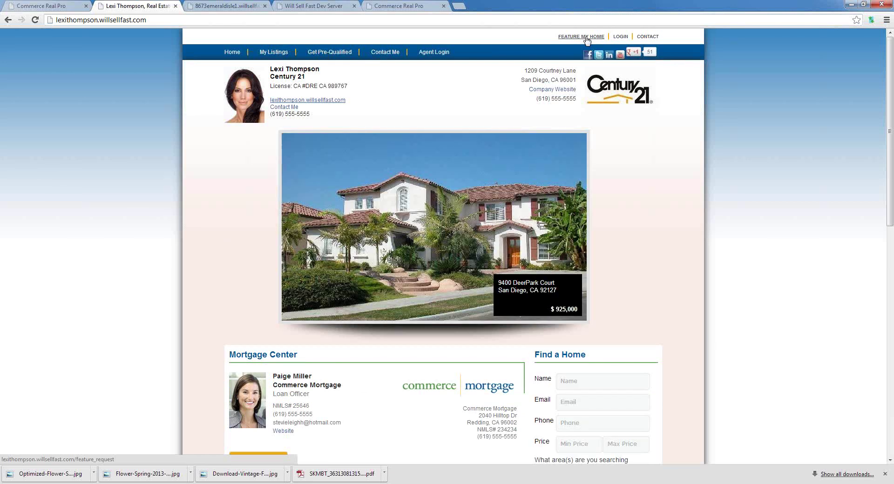
left_click(586, 37)
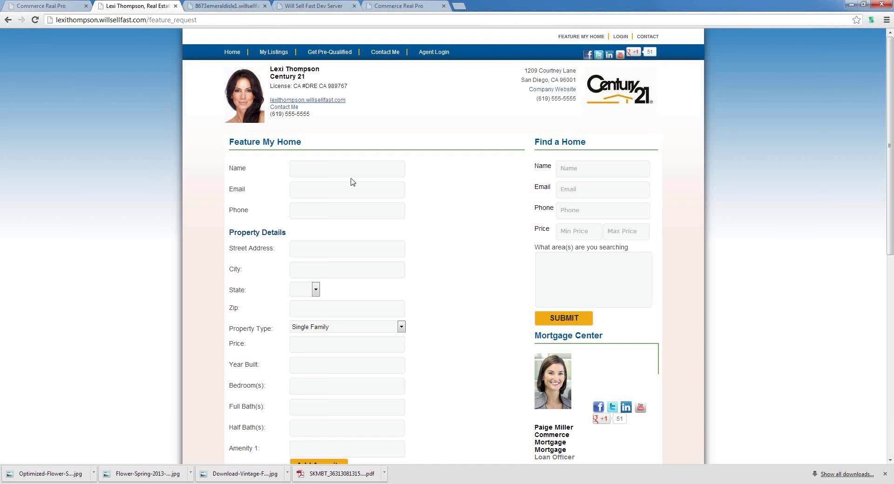
Look over the Feature My Home form, then return to the Commerce REALPro Edit Listing tab.
left_click(342, 249)
scroll(335, 388, "down", 4)
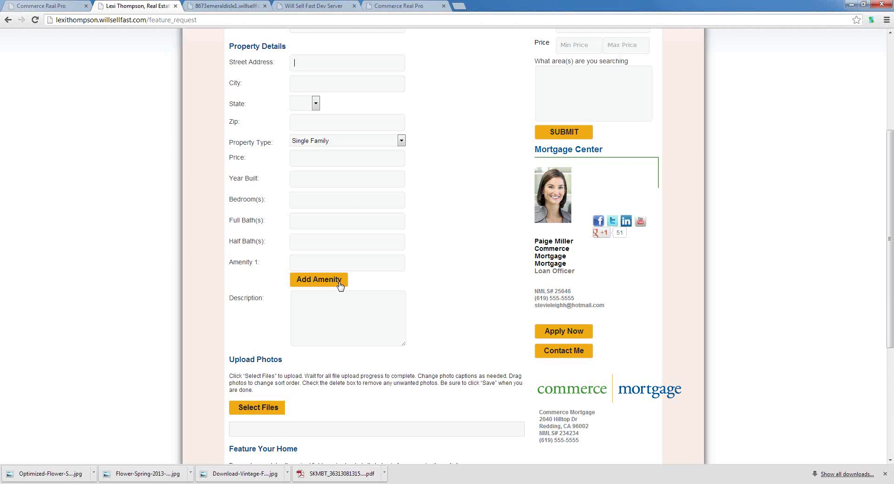
scroll(415, 292, "down", 2)
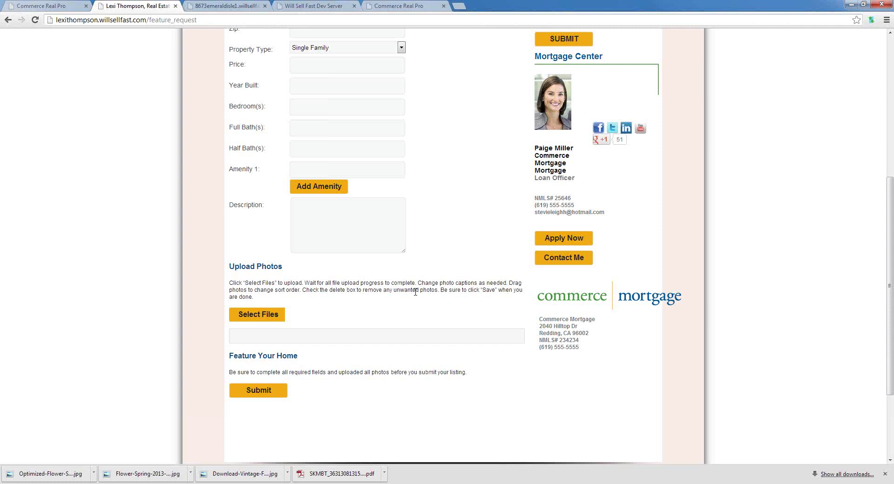
key("ctrl+shift+Tab")
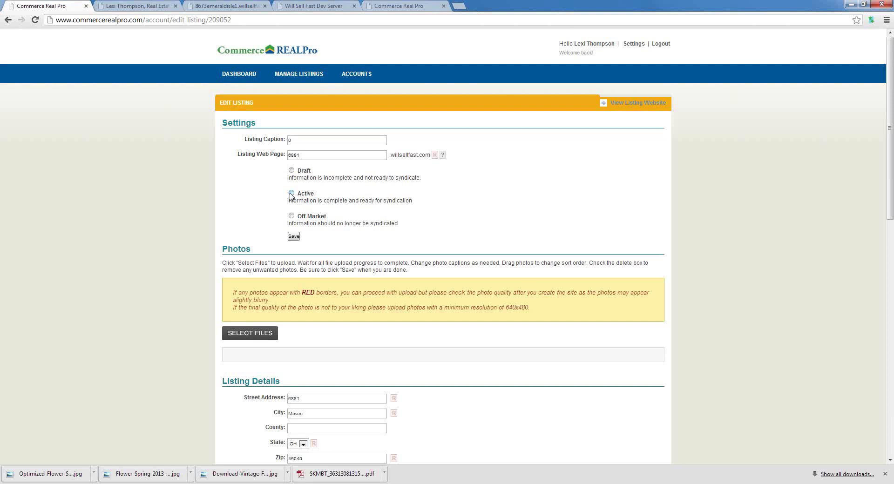
left_click(240, 73)
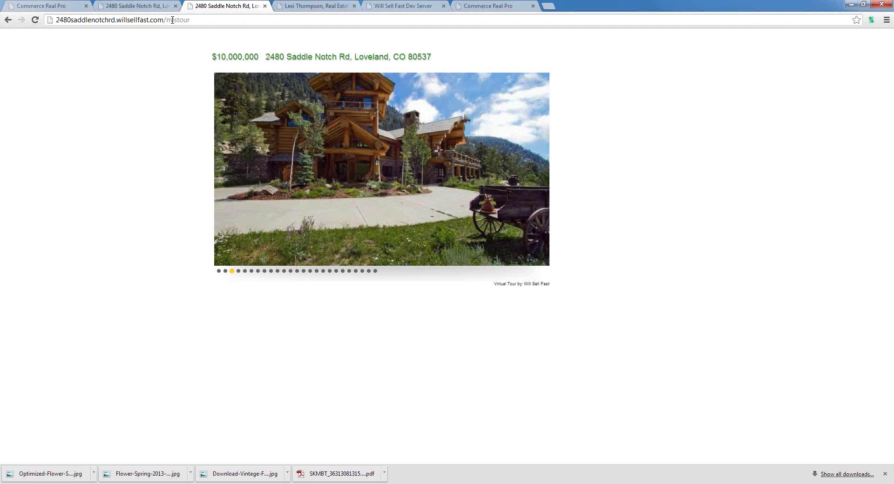
left_click(140, 6)
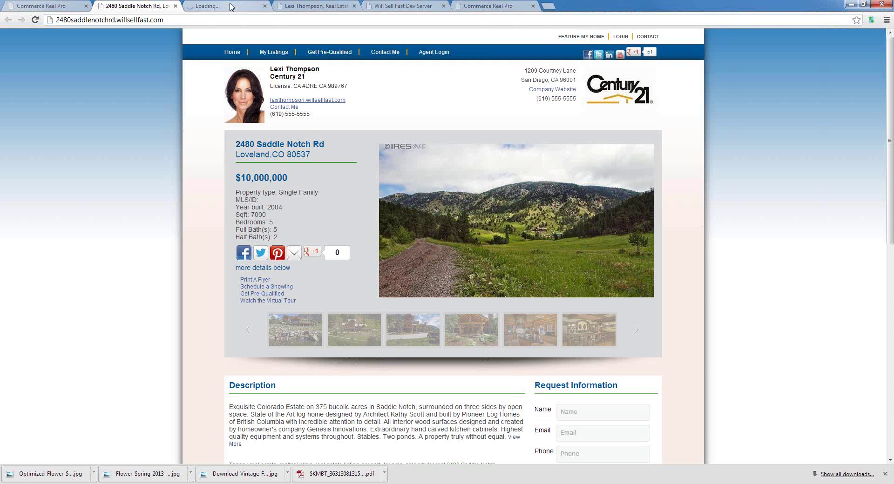
left_click(230, 6)
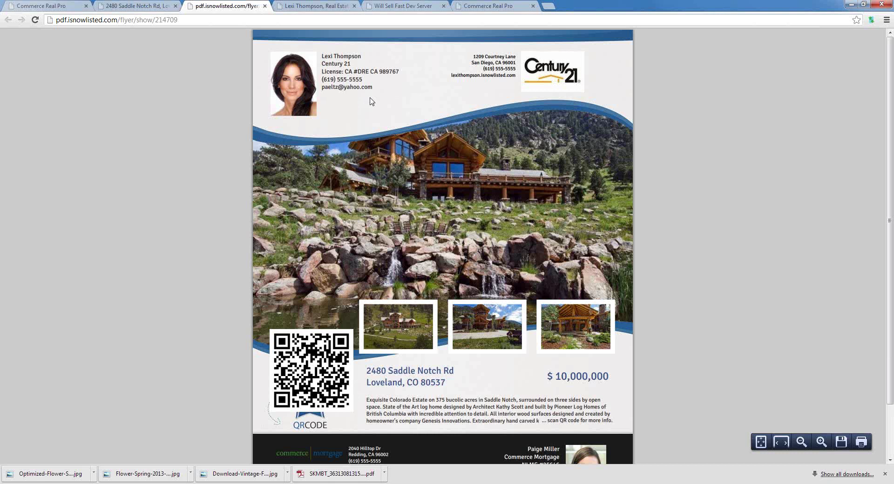
Scroll to the flyer's footer, then return to the PDF Templates Management tab.
scroll(371, 101, "down", 3)
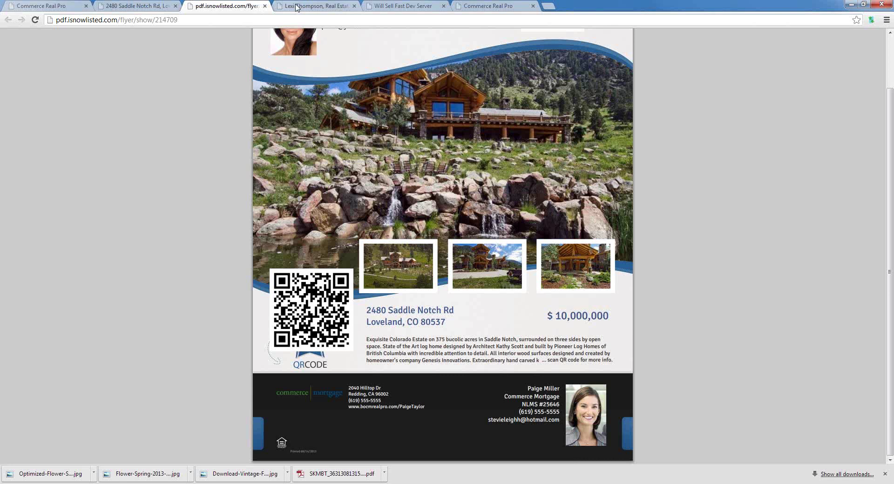
key("ctrl+Tab")
key("ctrl+Tab")
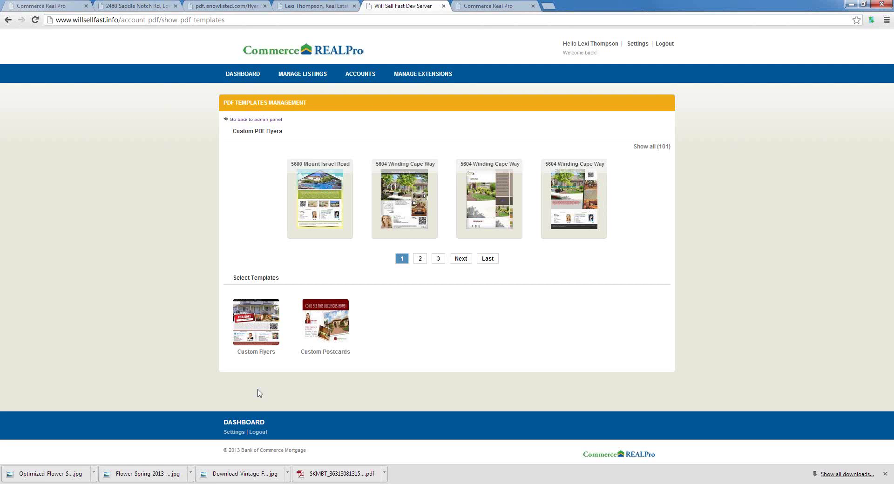
left_click(255, 332)
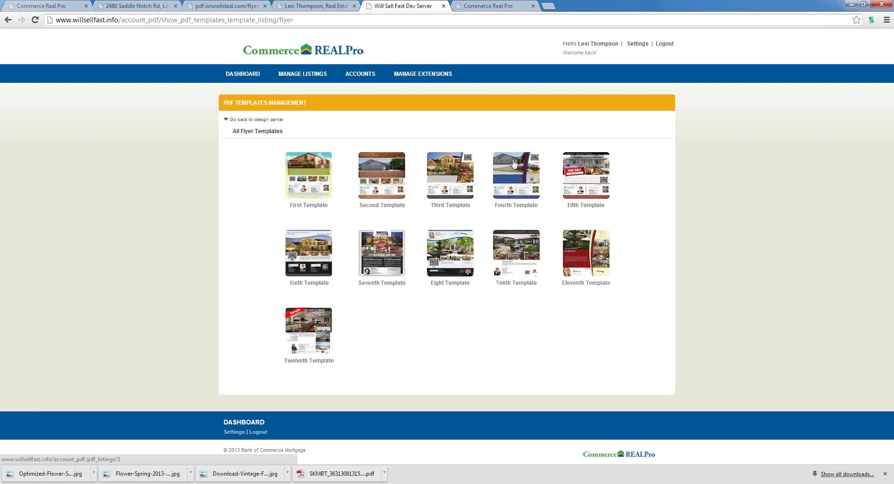
left_click(514, 163)
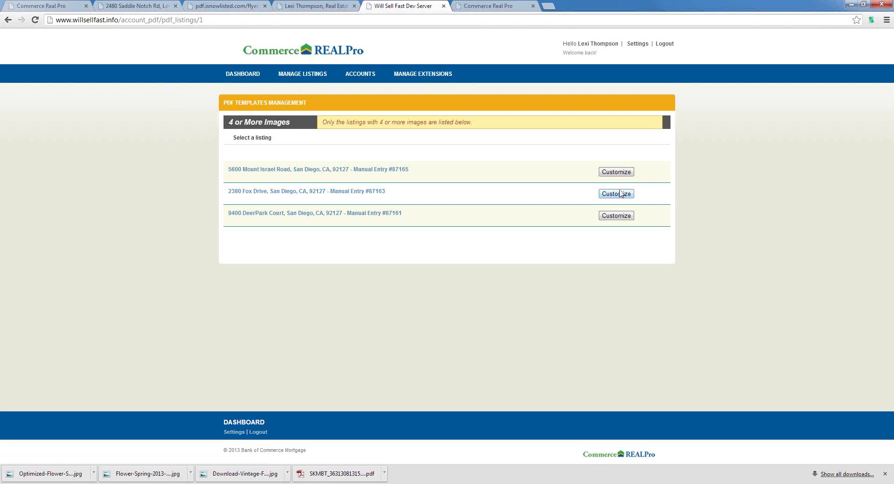
left_click(626, 175)
left_click(627, 174)
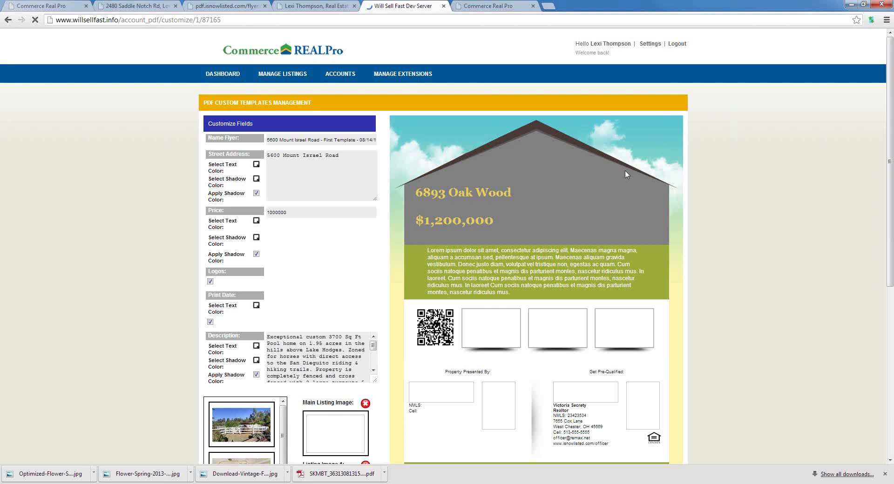
scroll(261, 228, "down", 2)
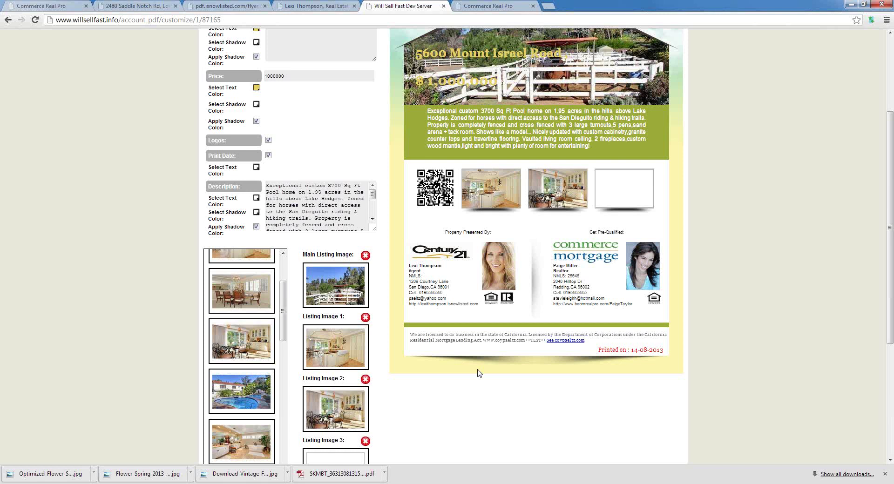
scroll(372, 233, "up", 3)
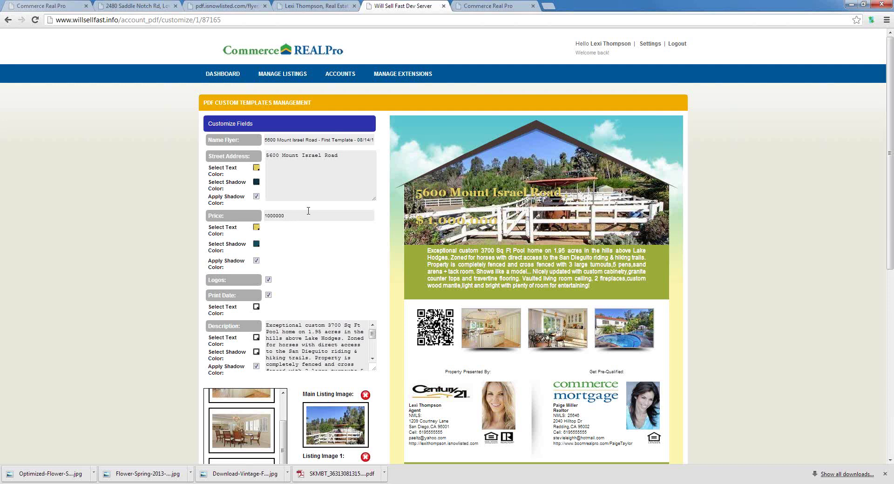
Append test text 'dsfojgnsroignadfpvmidsfv sfdvadfvsdf' after 'entertaining!' in the flyer description.
scroll(314, 344, "down", 5)
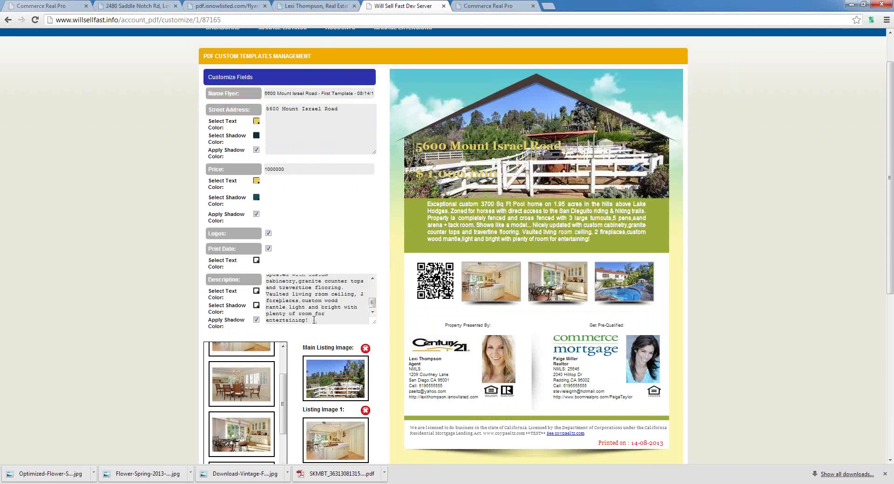
left_click(314, 321)
type("and bright with plenty of room for entertaining! dsfojgnsroign")
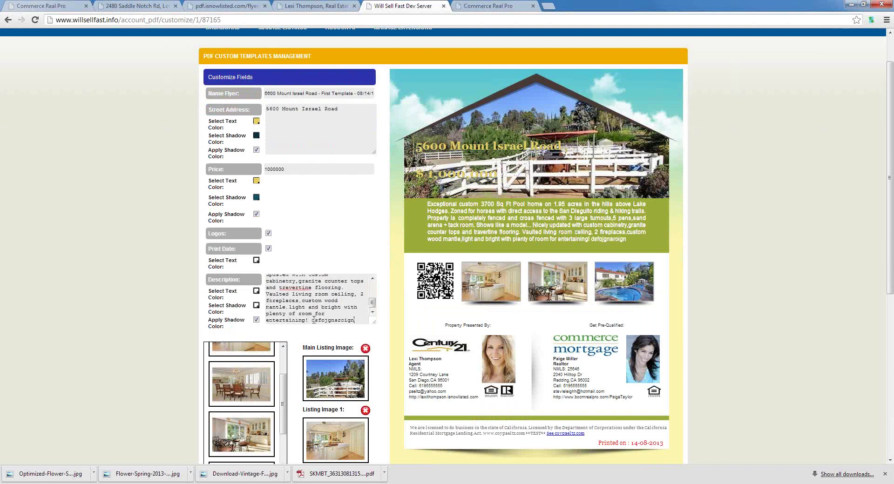
type("adfpvmidsfv sfdvadfvsdfoi sdfvopsdnf")
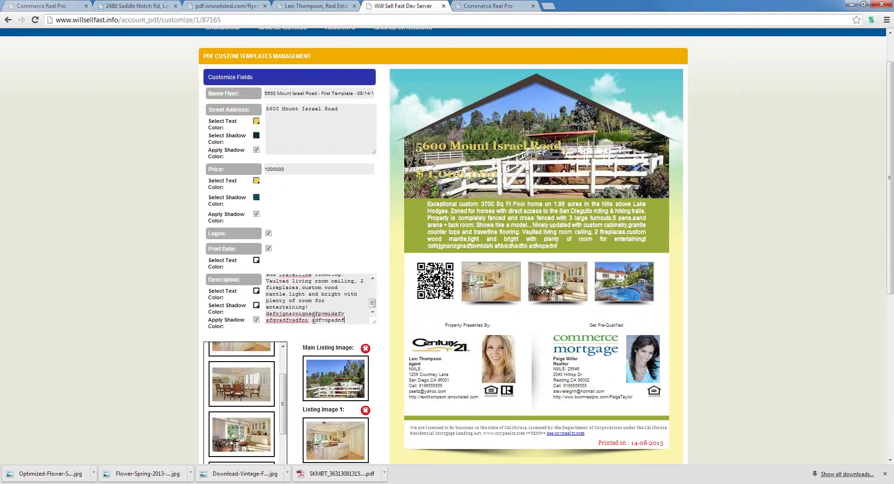
type("vosdinv sdfvi sdpfivn dsfoiv ndsf")
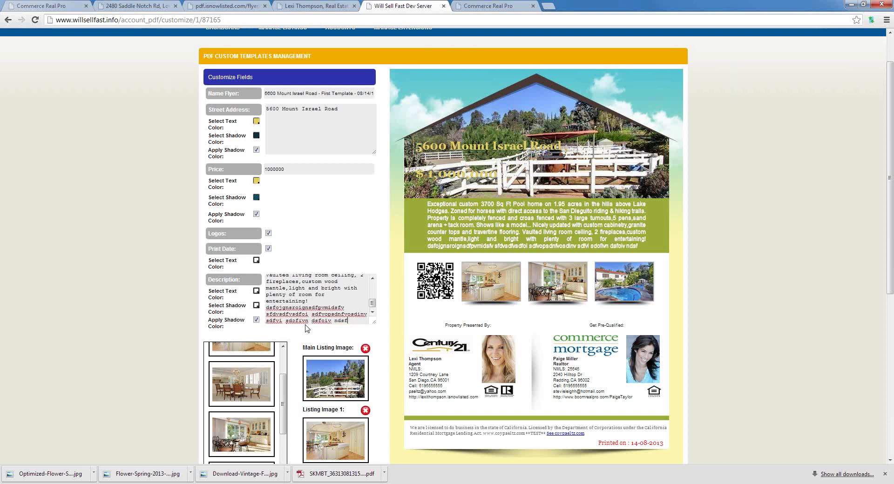
scroll(307, 329, "down", 1)
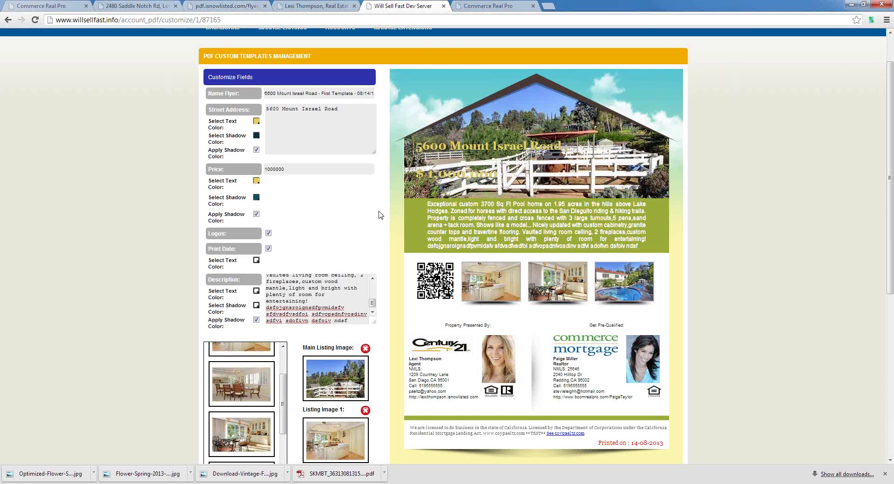
Scroll down the customize page, then switch to the agent's Feature My Home tab.
scroll(384, 303, "down", 1)
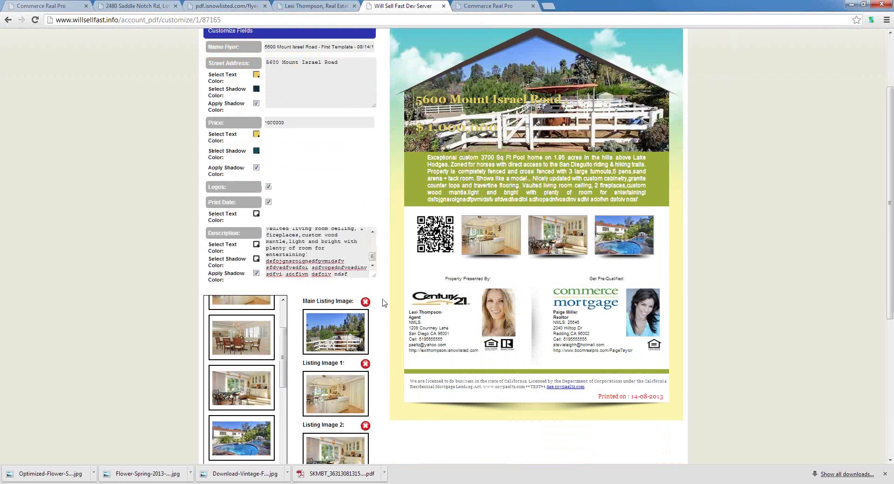
scroll(384, 303, "down", 1)
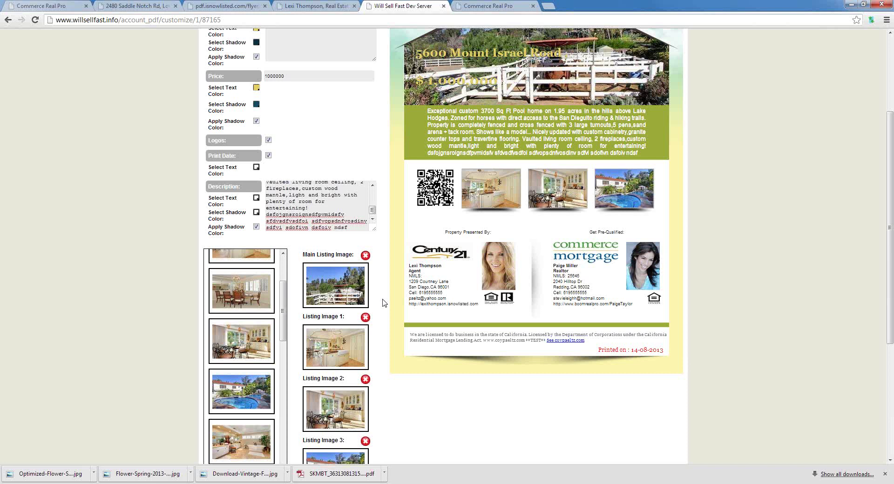
left_click(315, 6)
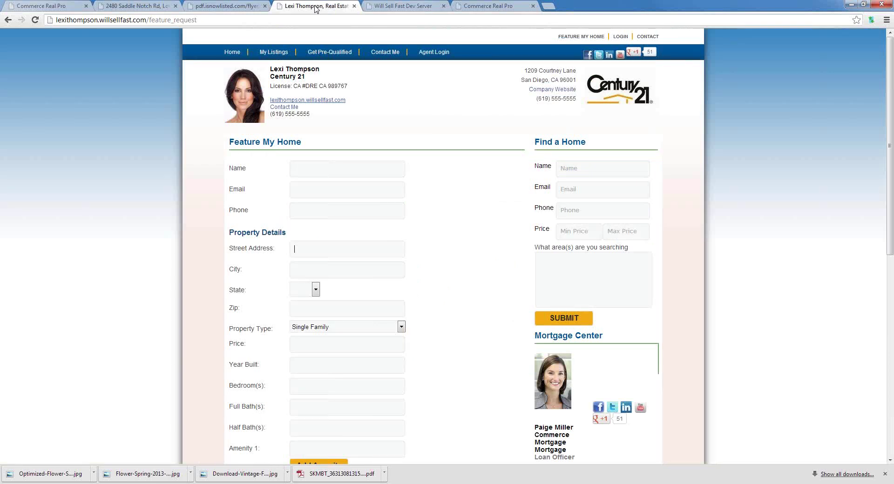
key("ctrl+2")
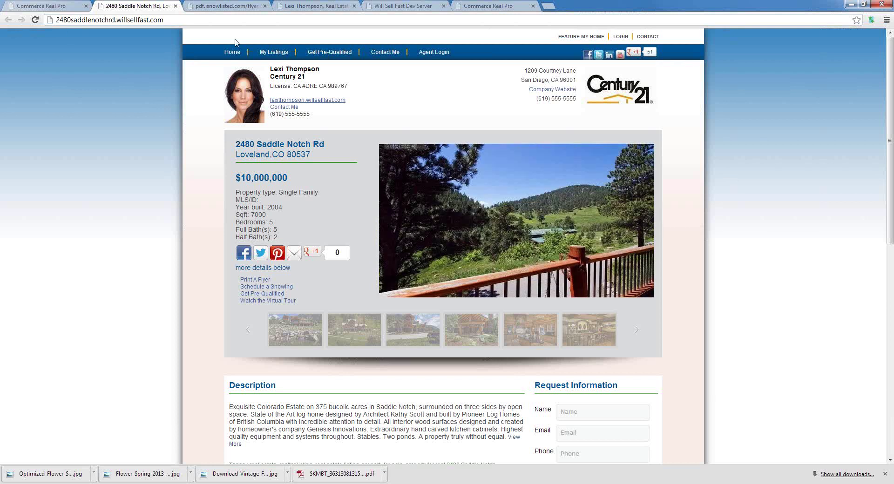
key("ctrl+l")
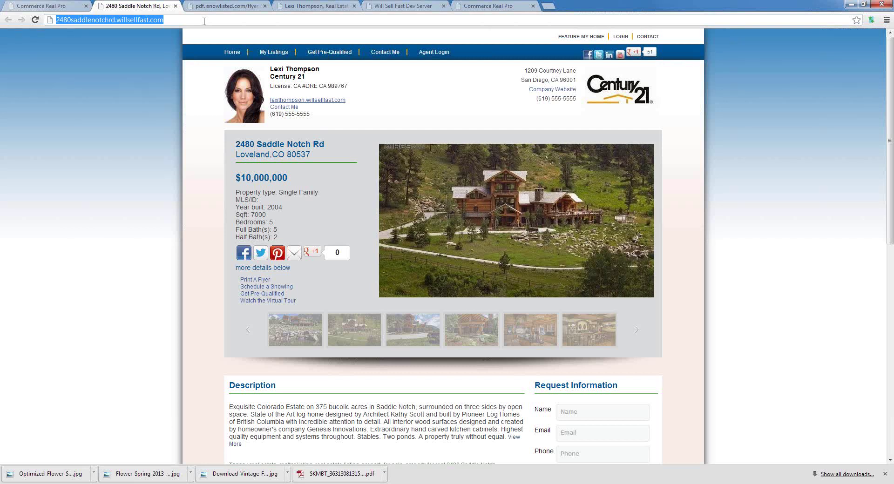
left_click(201, 19)
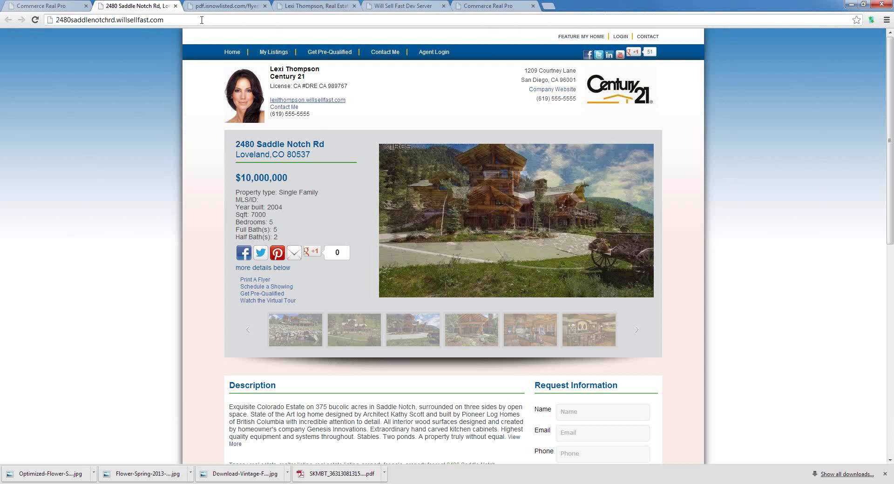
type("/mobile")
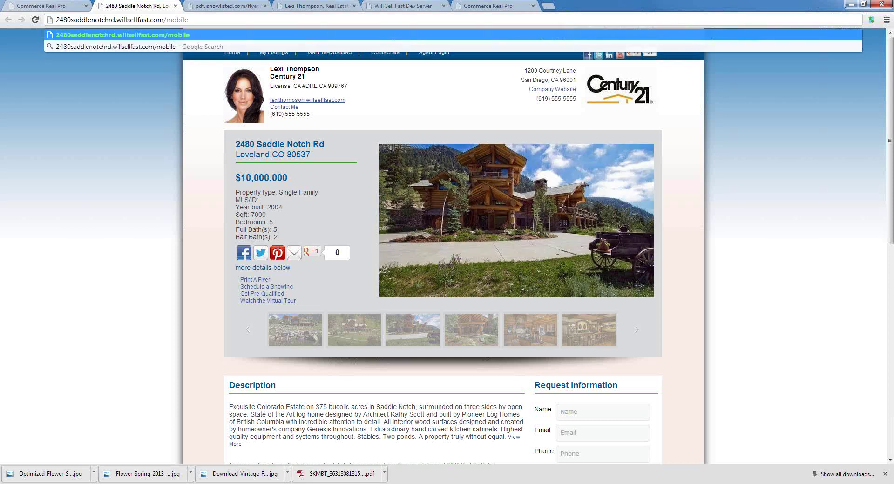
key("Return")
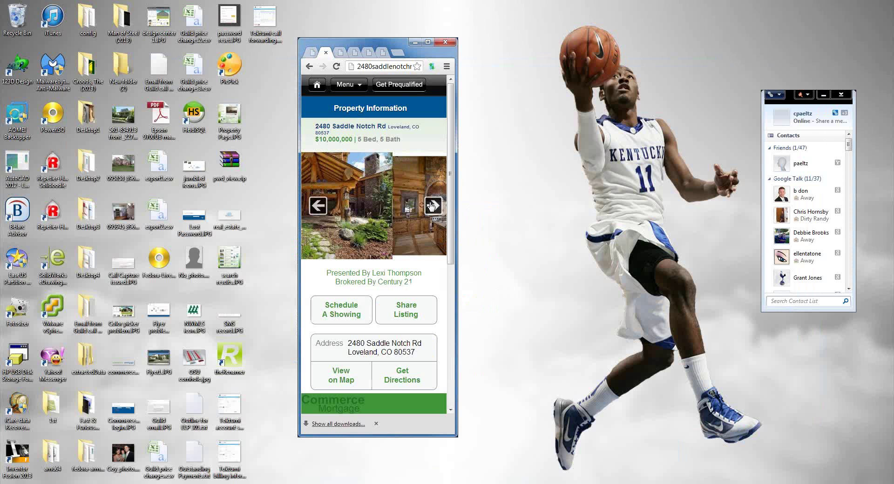
Advance the gallery to the next photo, widen the window slightly, and scroll the mobile page.
left_click(432, 206)
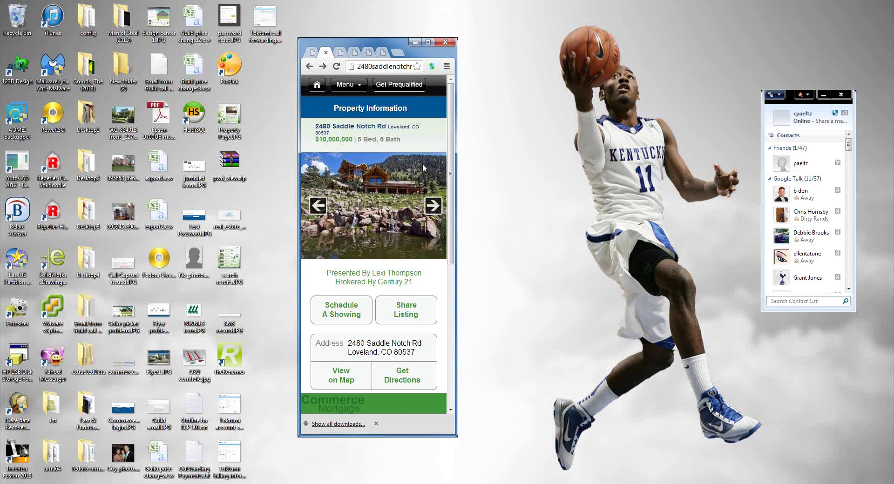
left_click_drag(457, 193, 463, 193)
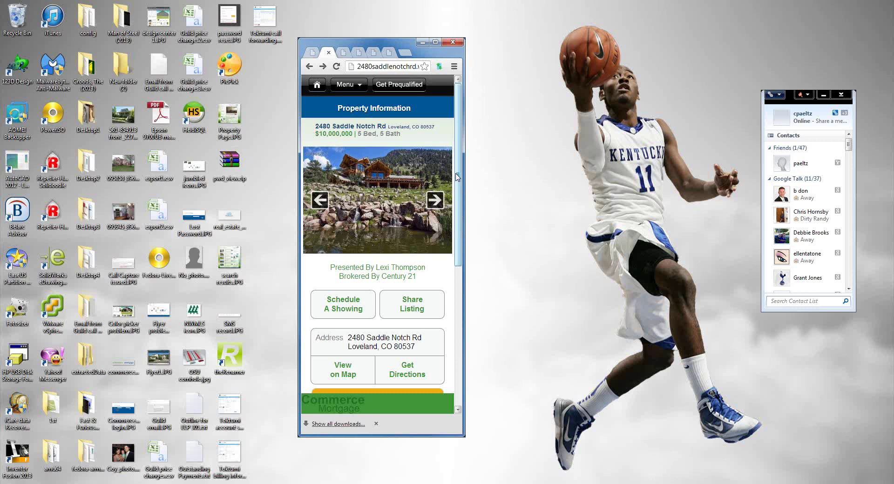
left_click_drag(457, 177, 446, 373)
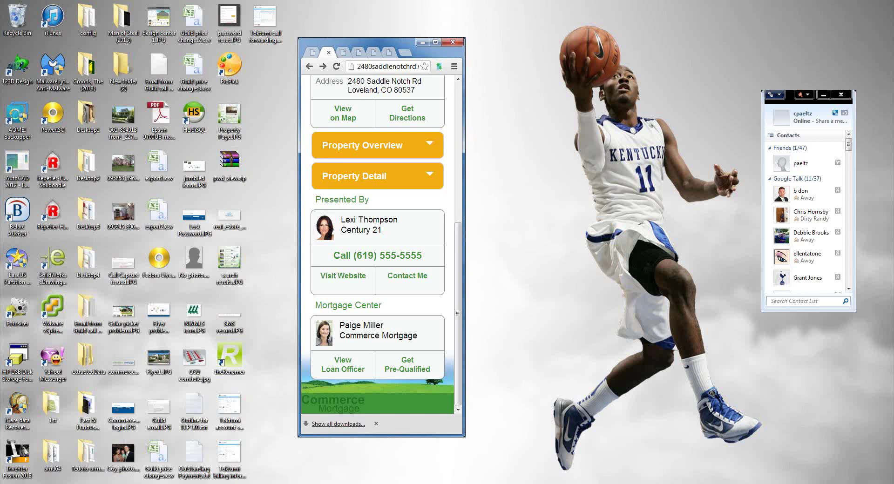
scroll(438, 237, "up", 6)
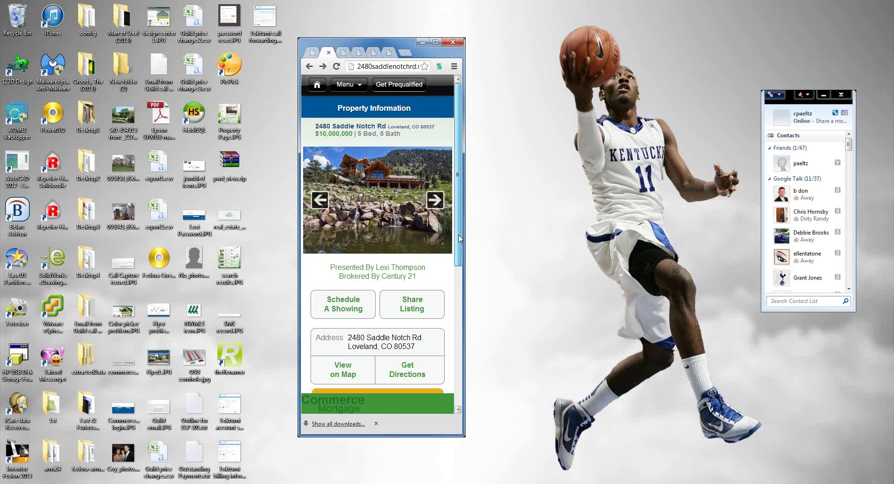
scroll(459, 242, "down", 1)
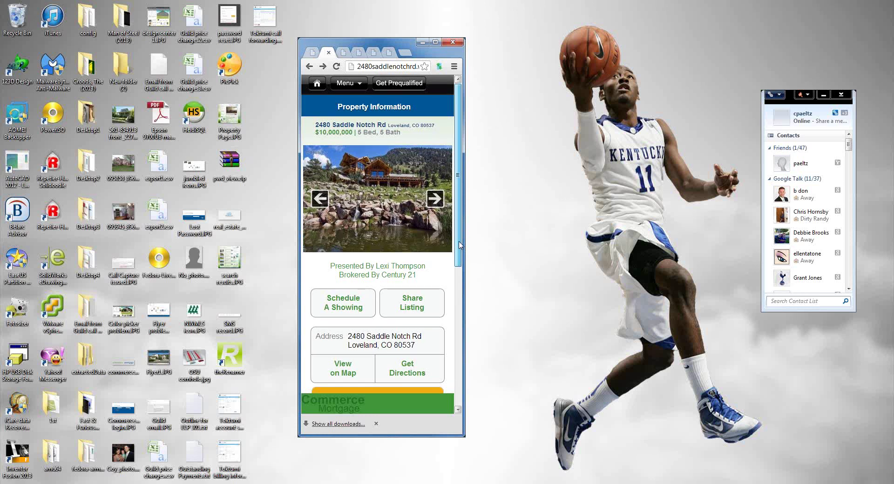
scroll(460, 245, "down", 2)
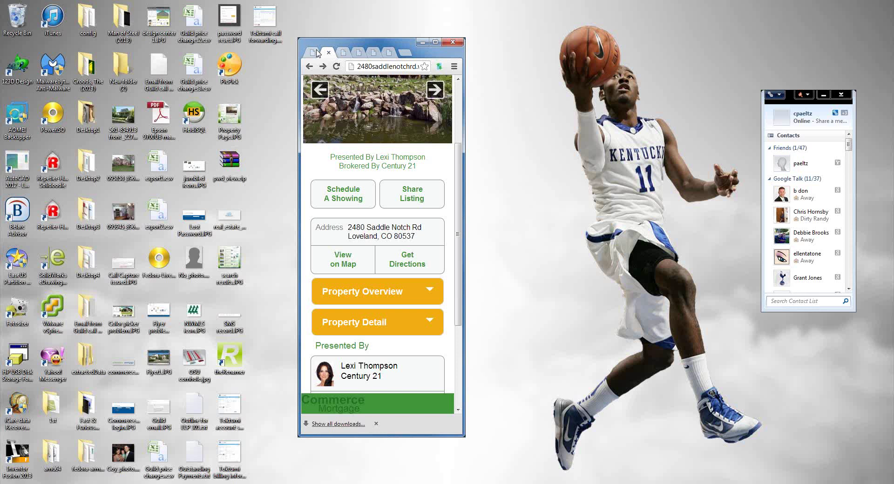
double_click(317, 53)
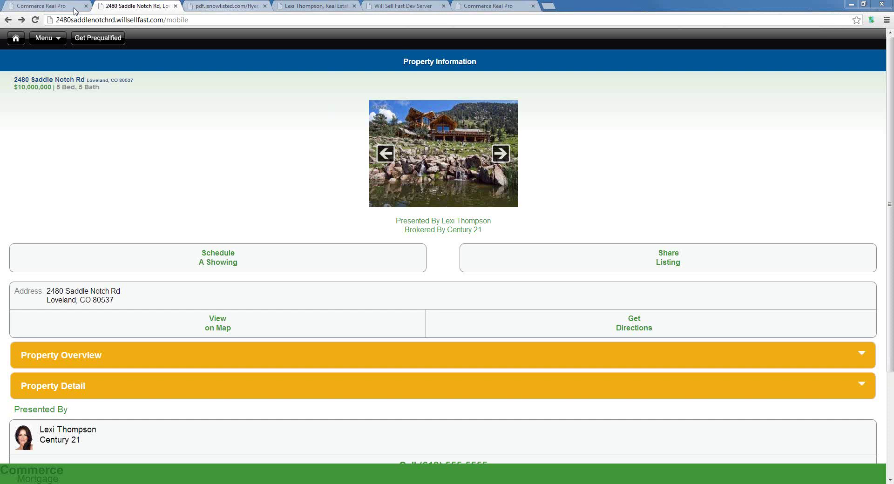
left_click(56, 7)
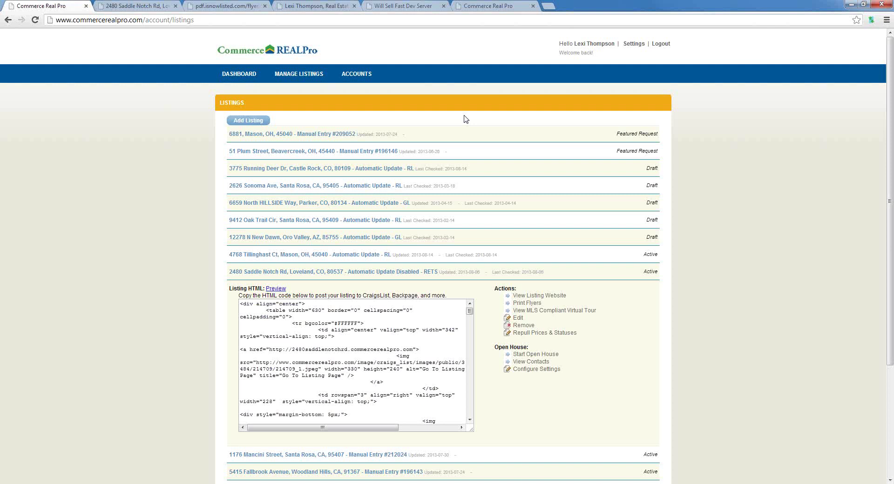
key("ctrl+Tab")
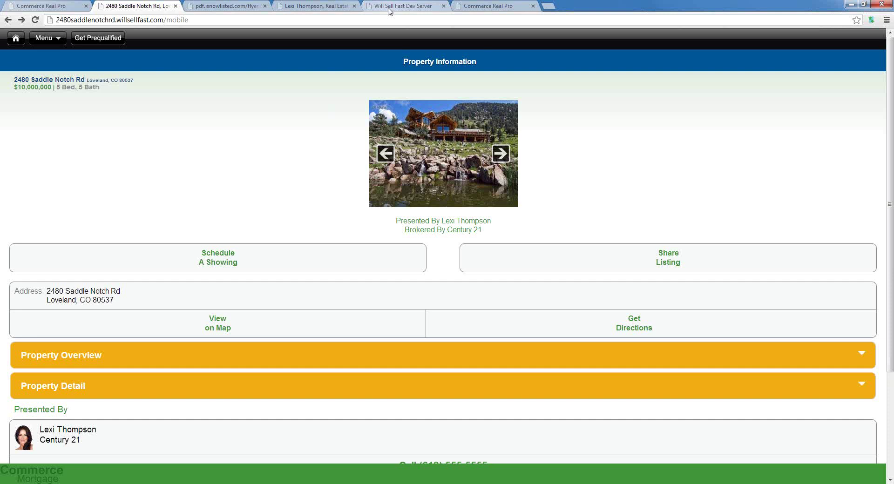
Cycle through the listings, property and flyer tabs, ending on the Will Sell Fast dev dashboard.
left_click(394, 6)
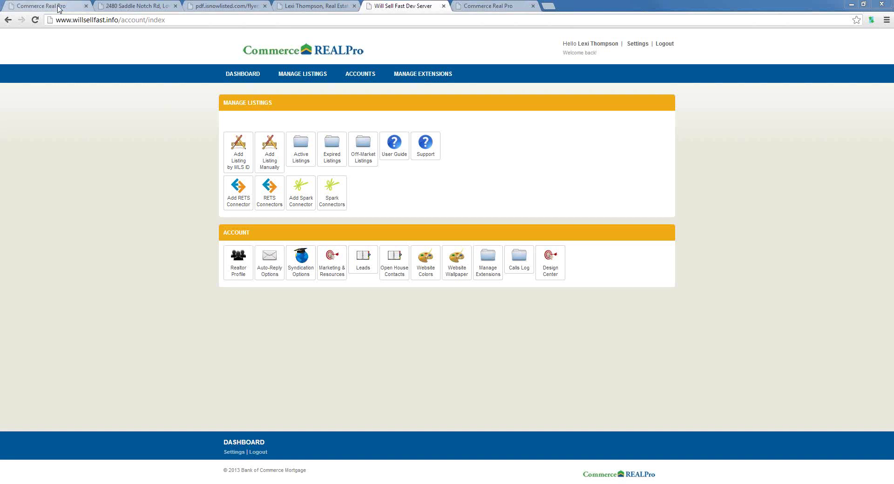
left_click(59, 9)
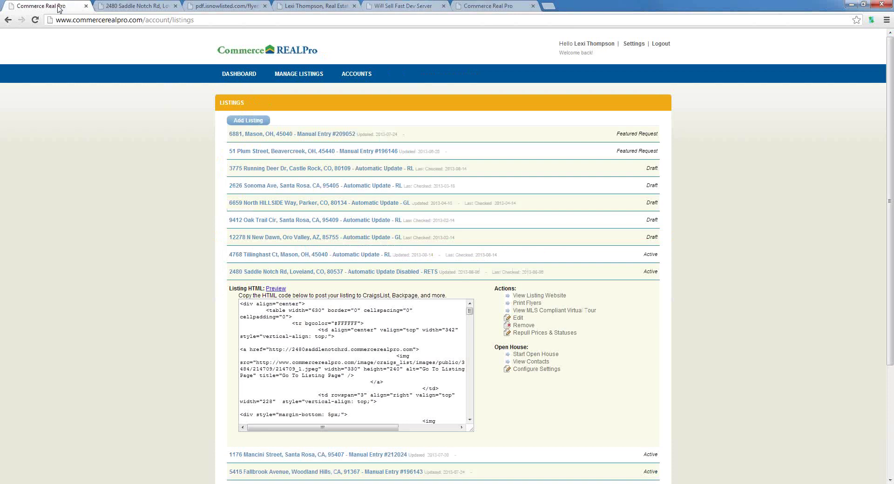
left_click(124, 5)
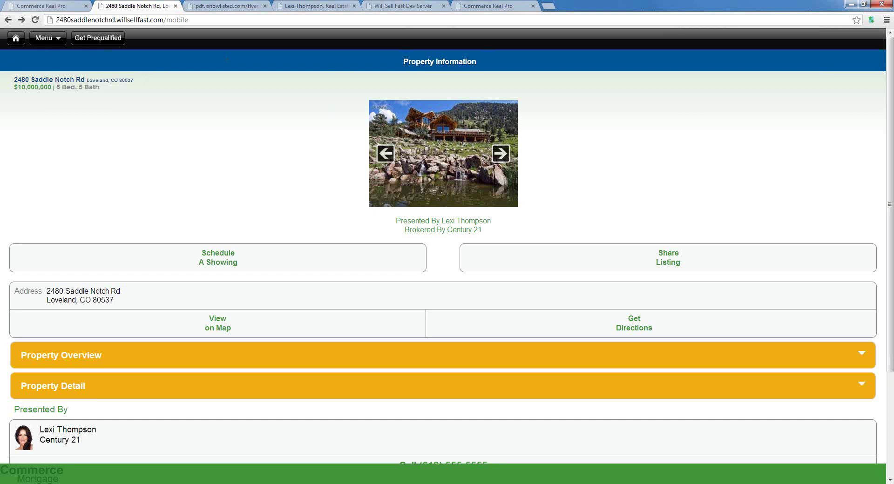
mouse_move(273, 483)
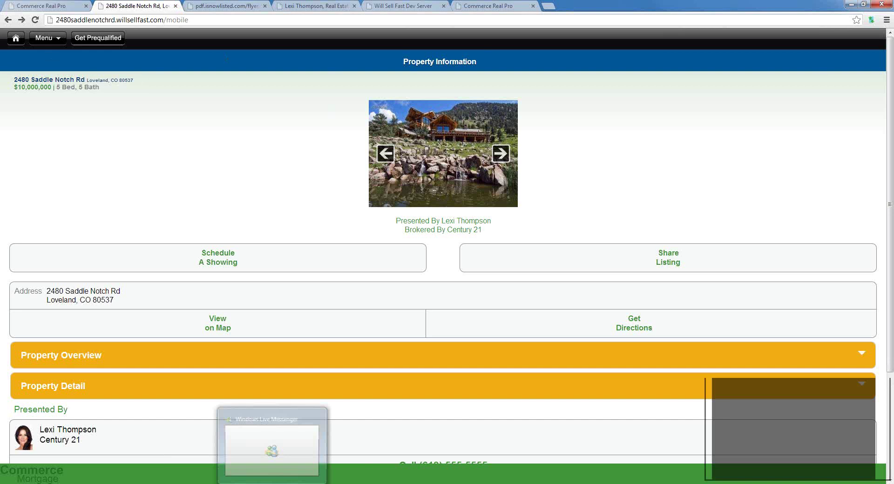
key("ctrl+shift+Tab")
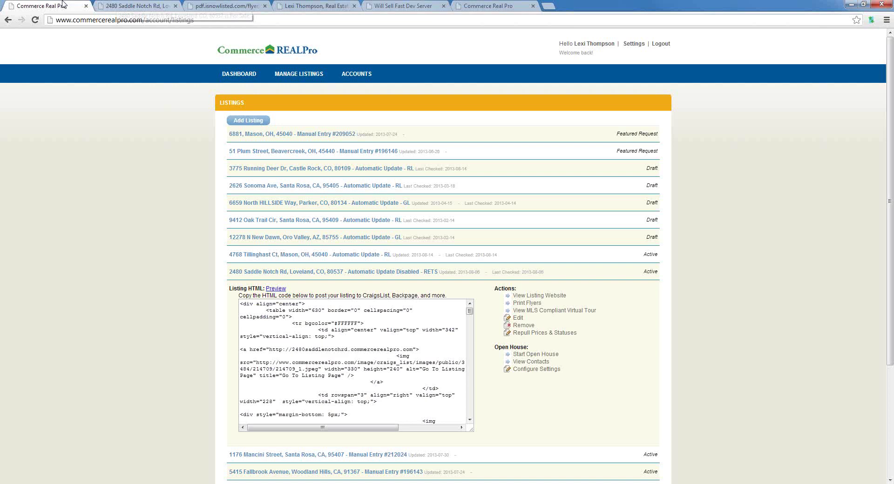
left_click(227, 6)
left_click(403, 6)
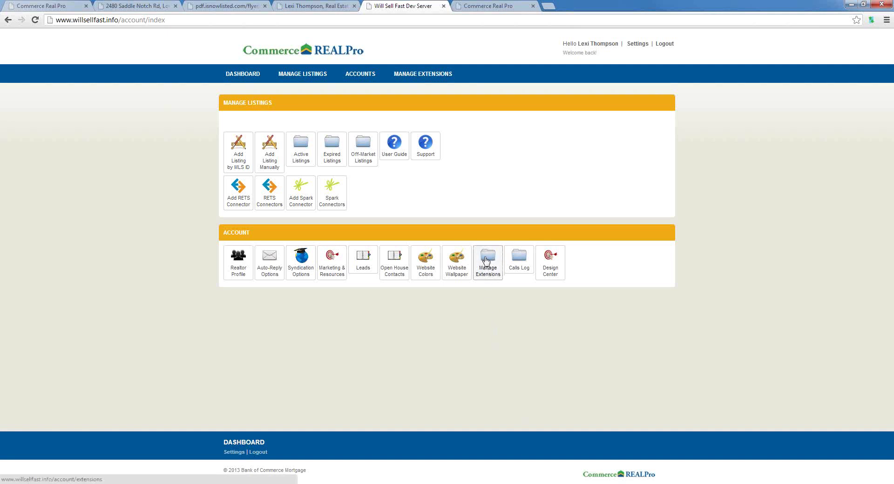
left_click(486, 260)
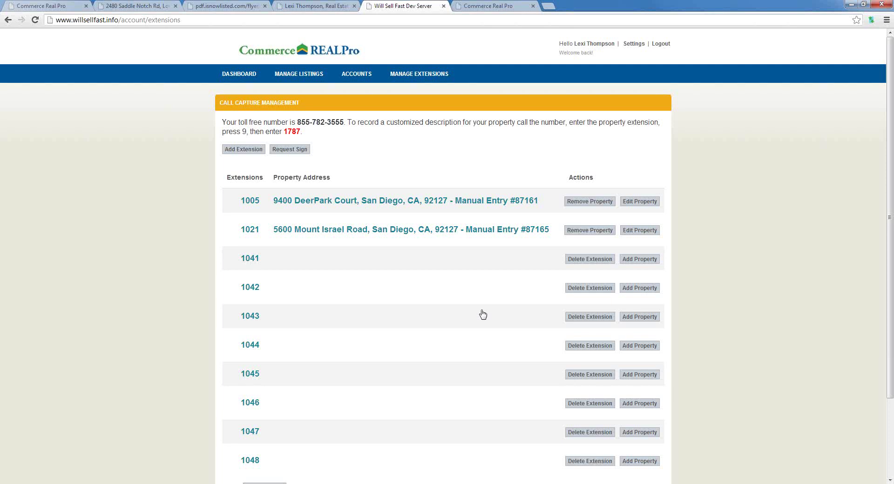
scroll(233, 194, "down", 1)
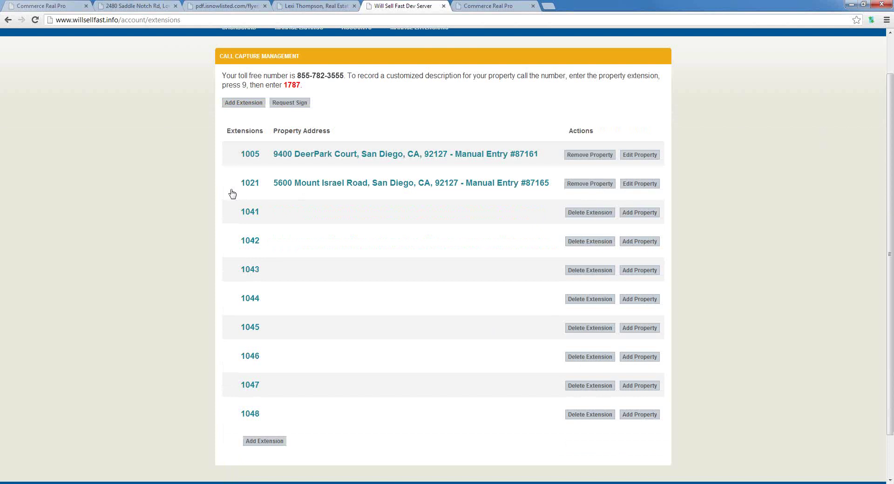
scroll(295, 96, "down", 1)
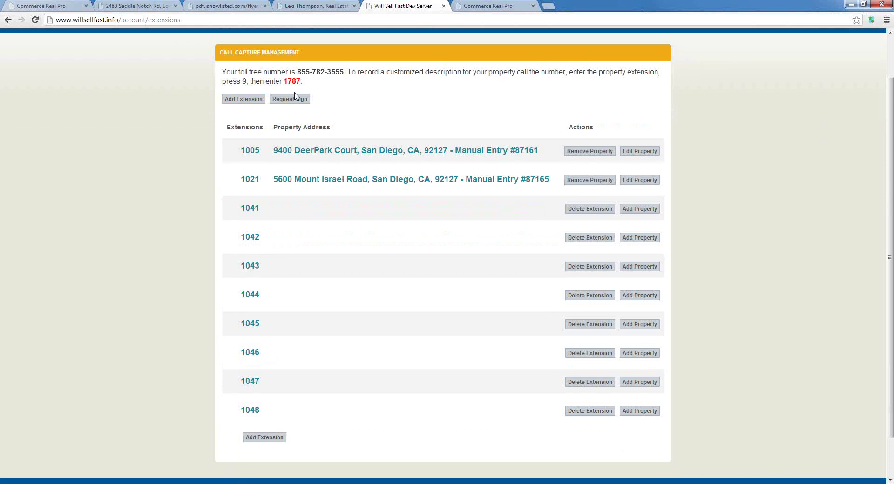
left_click(636, 211)
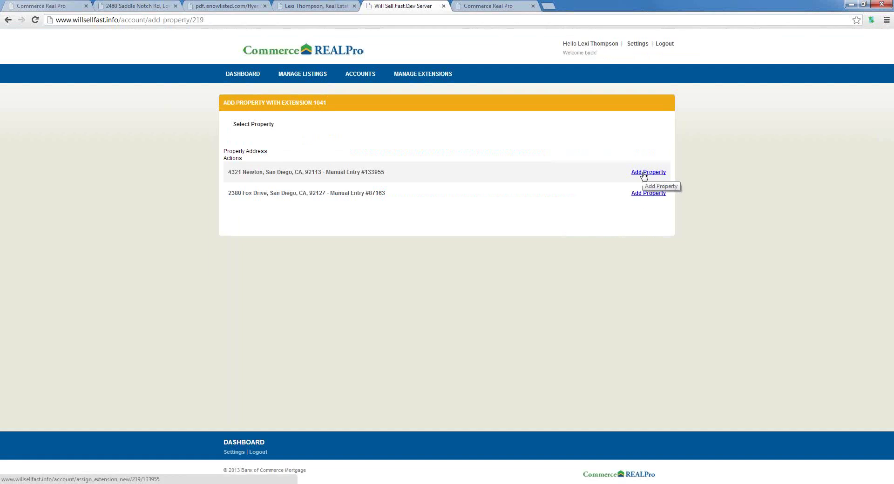
left_click(644, 173)
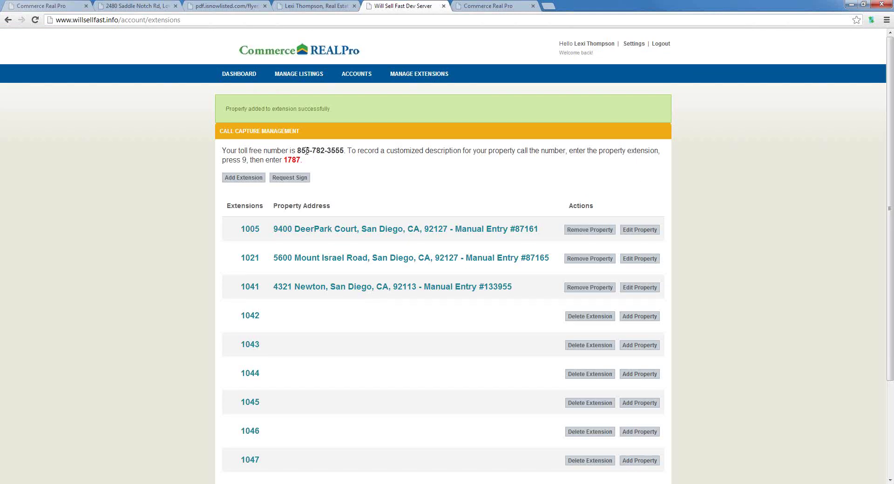
left_click_drag(301, 151, 331, 151)
left_click_drag(285, 161, 298, 161)
Append extra text after 'Great Home!' in extension 1041's listing description, then leave for DASHBOARD unsaved.
left_click(630, 292)
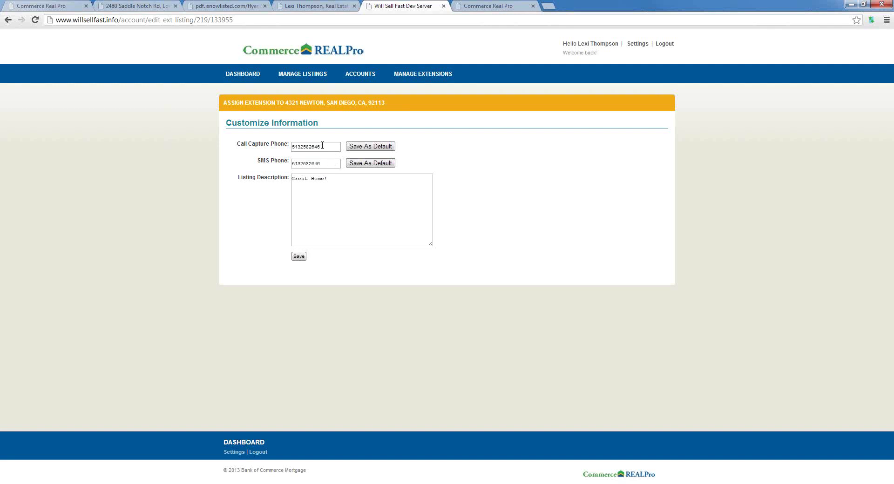
left_click_drag(322, 146, 280, 149)
left_click_drag(329, 179, 288, 176)
left_click(332, 181)
type("gr;gjnsrjnsfg sfgbsjf gbsrrgbsff")
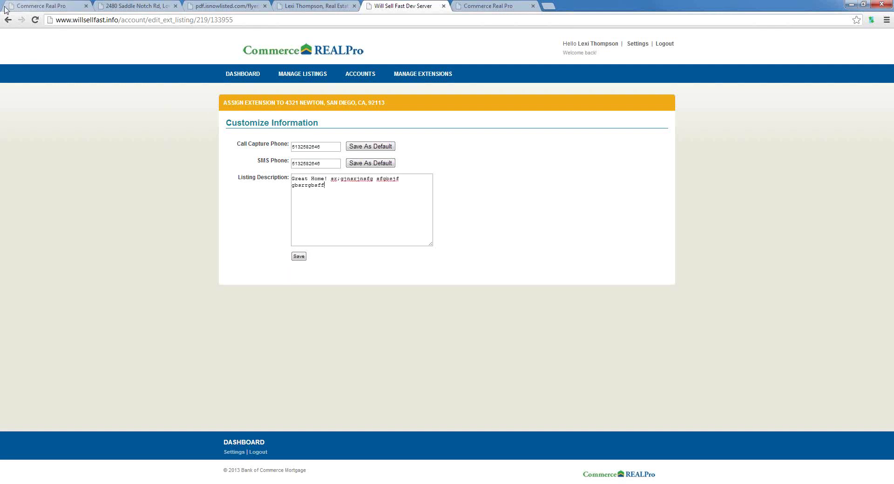
left_click(243, 79)
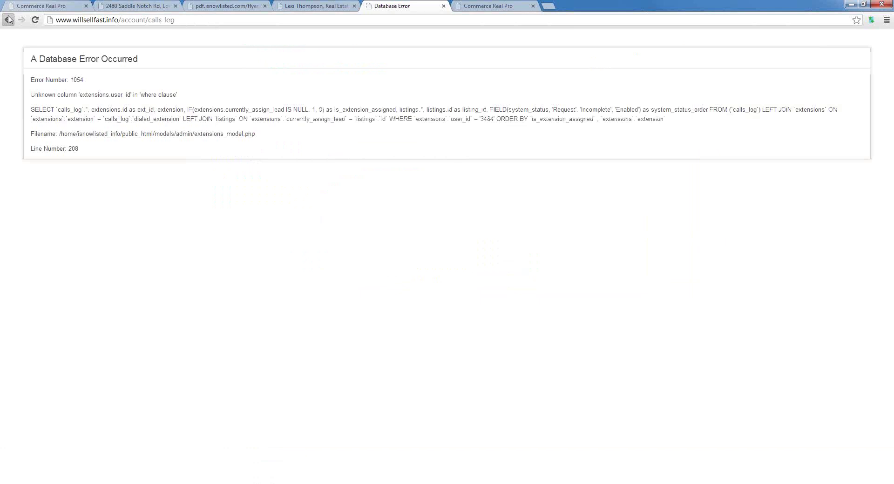
Go back from the database error page and return to the first Commerce Real Pro tab.
left_click(9, 19)
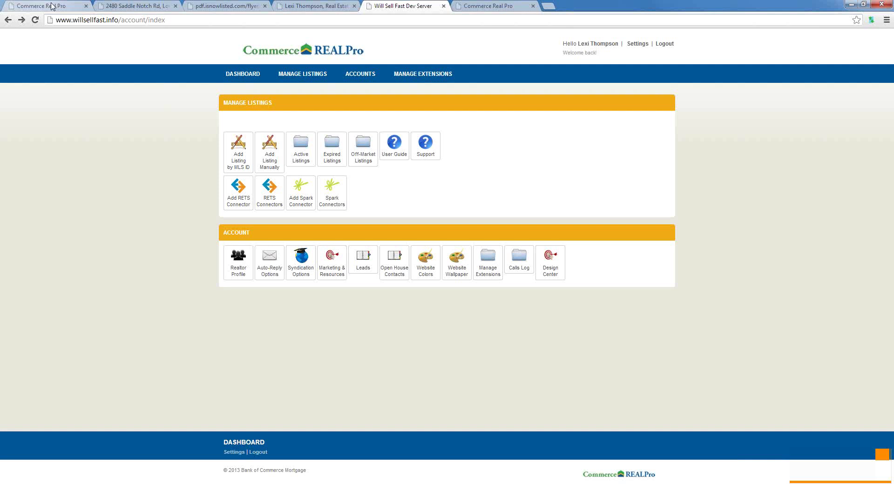
left_click(51, 7)
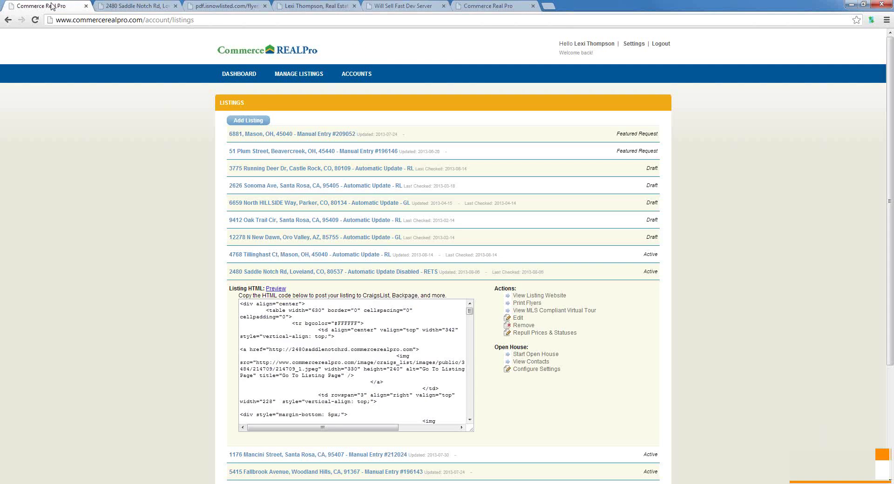
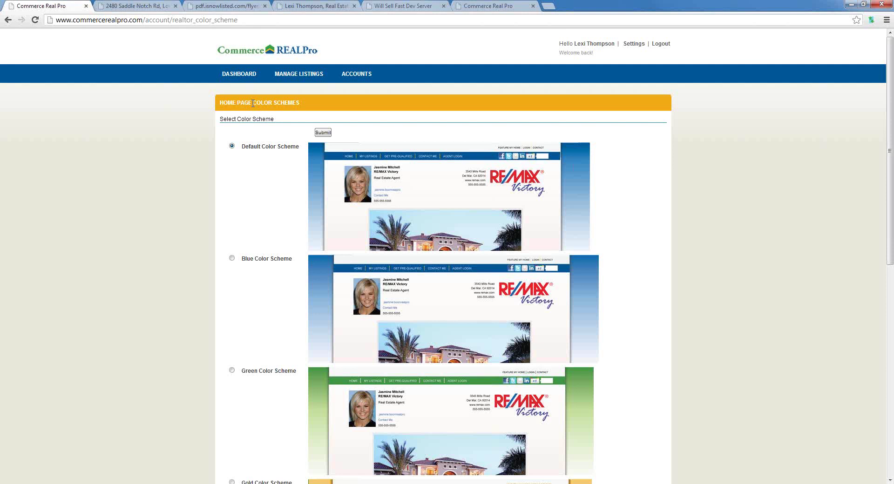
Scroll the realtor background page to view the preset wallpapers, with None currently selected.
scroll(412, 411, "down", 1)
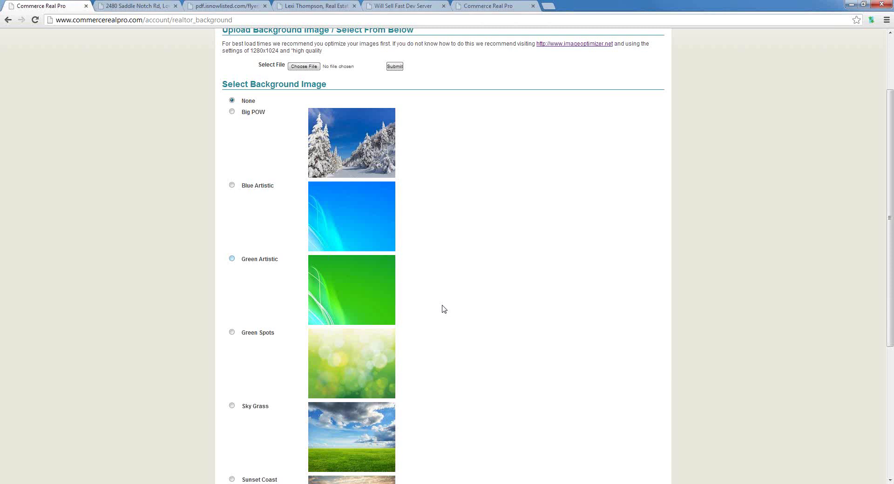
Choose Sunset Coast as the website background image and submit the change.
scroll(444, 310, "down", 4)
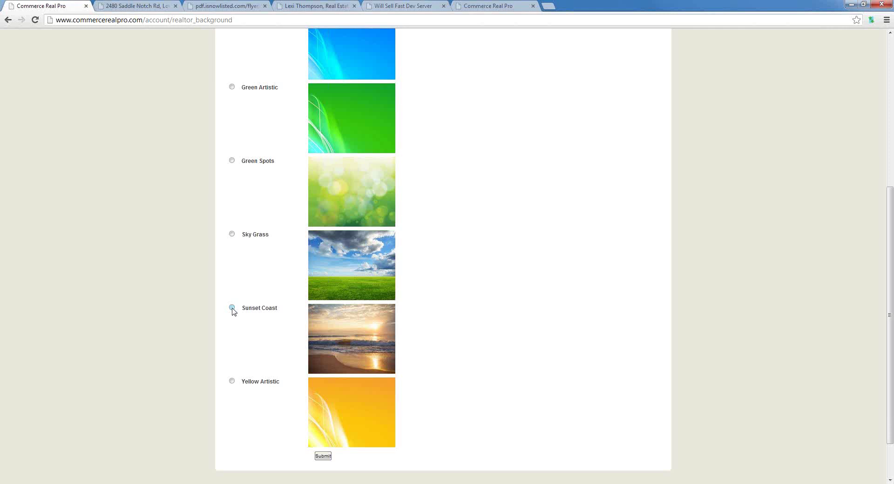
scroll(412, 163, "up", 4)
scroll(338, 405, "down", 4)
left_click(323, 456)
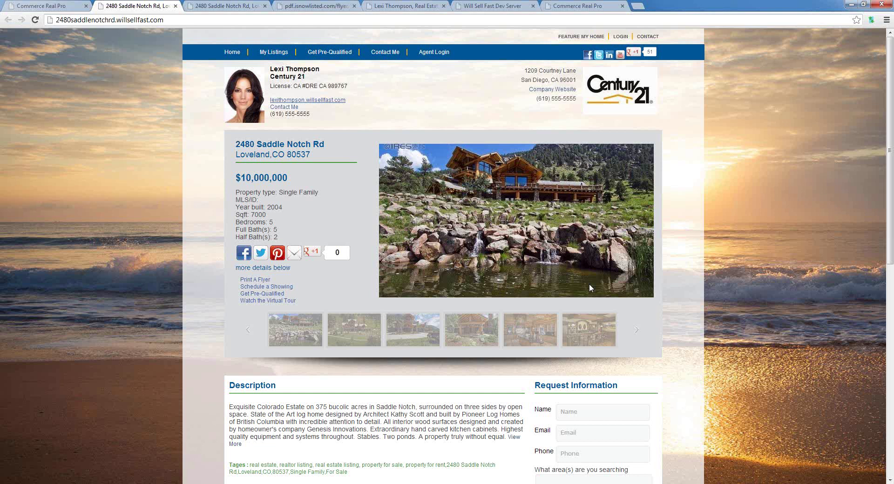
mouse_move(157, 483)
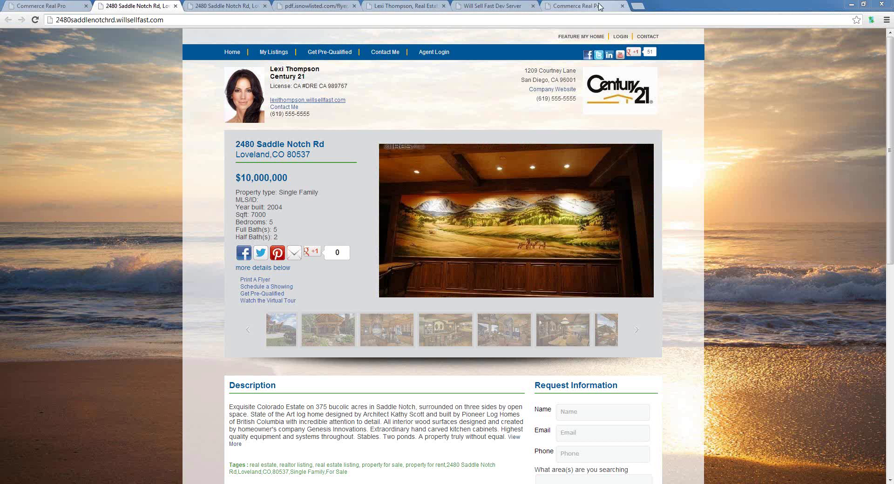
Close the duplicate Commerce Real Pro tab, then switch to the Commerce REALPro Team contacts PDF.
middle_click(599, 6)
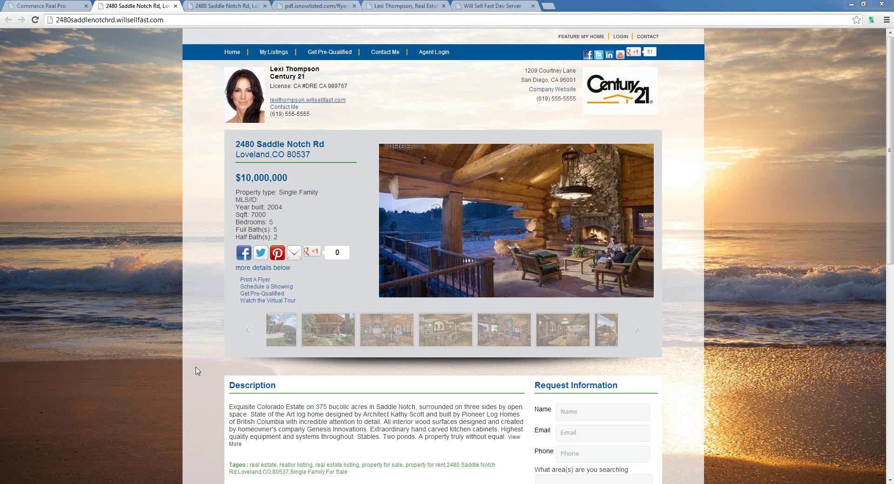
scroll(566, 240, "down", 4)
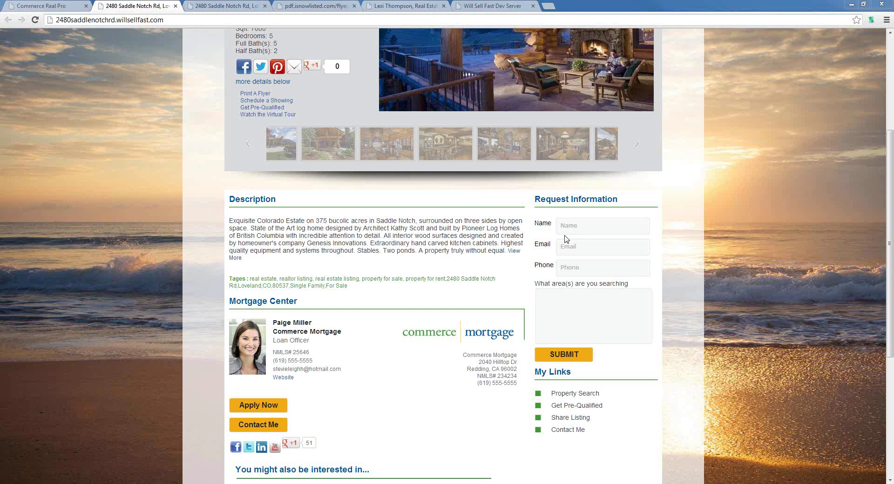
scroll(567, 239, "up", 2)
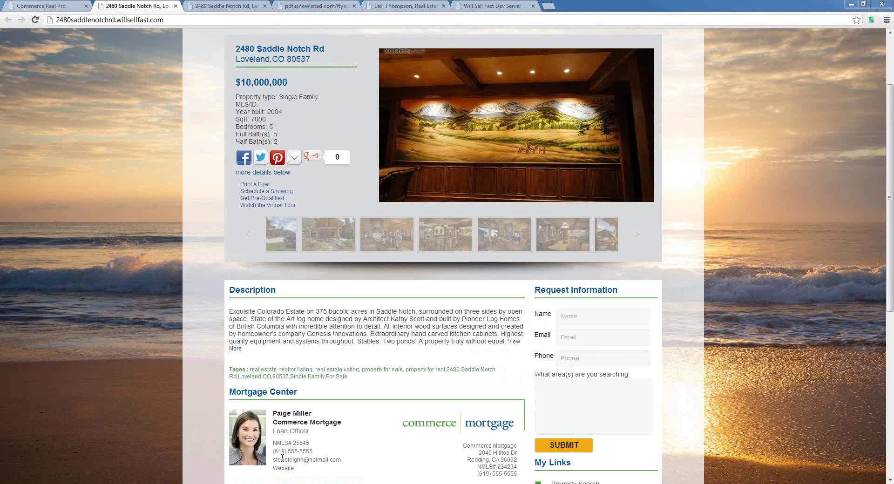
key("alt+Tab")
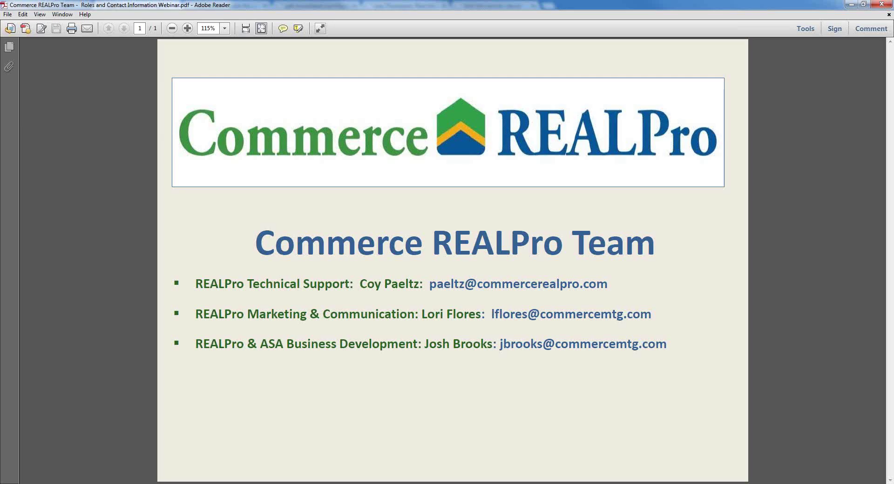